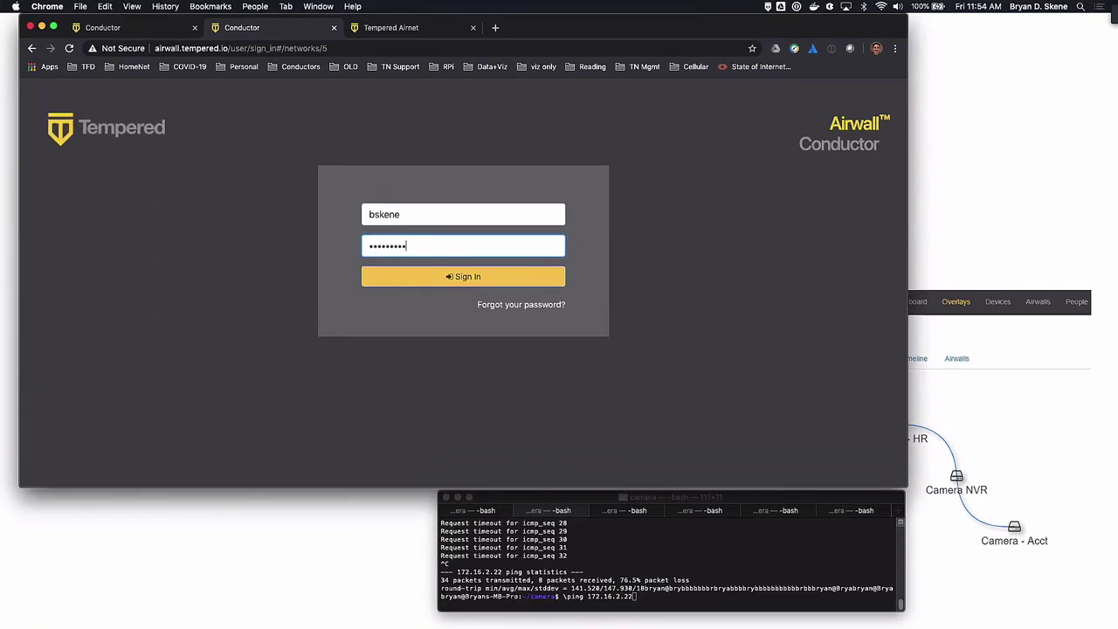
Sign in, remove Airwall-Mac-skene from SCADA Secure Access, and rerun the ping to 172.16.2.22
{"action": "type", "text": "*"}
{"action": "key", "text": "Return"}
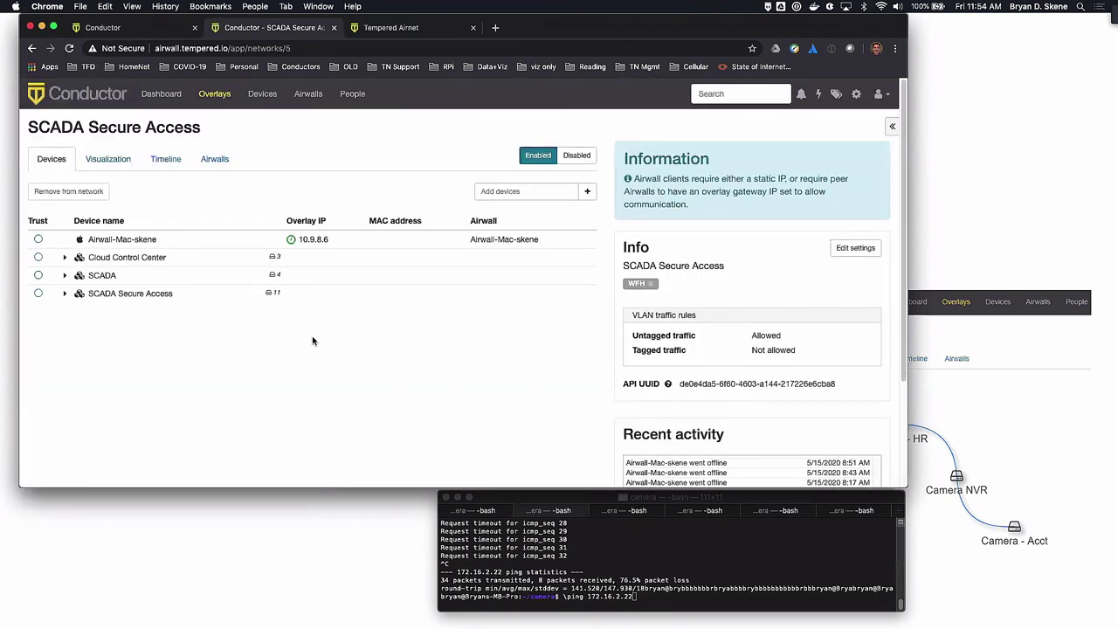
{"action": "left_click", "coordinate": [122, 239]}
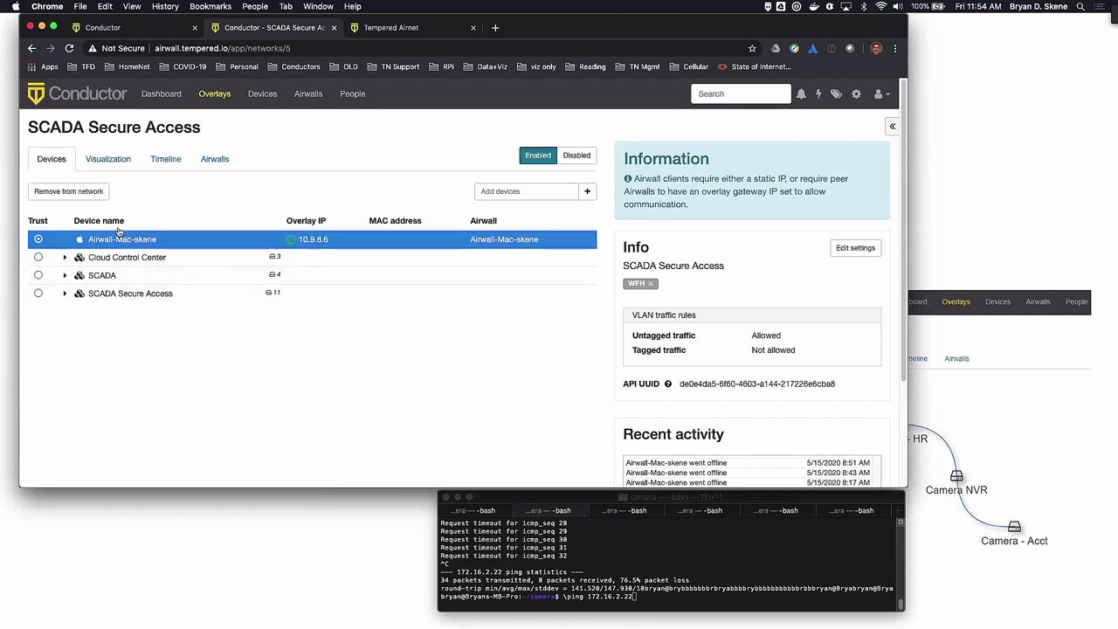
{"action": "left_click", "coordinate": [70, 192]}
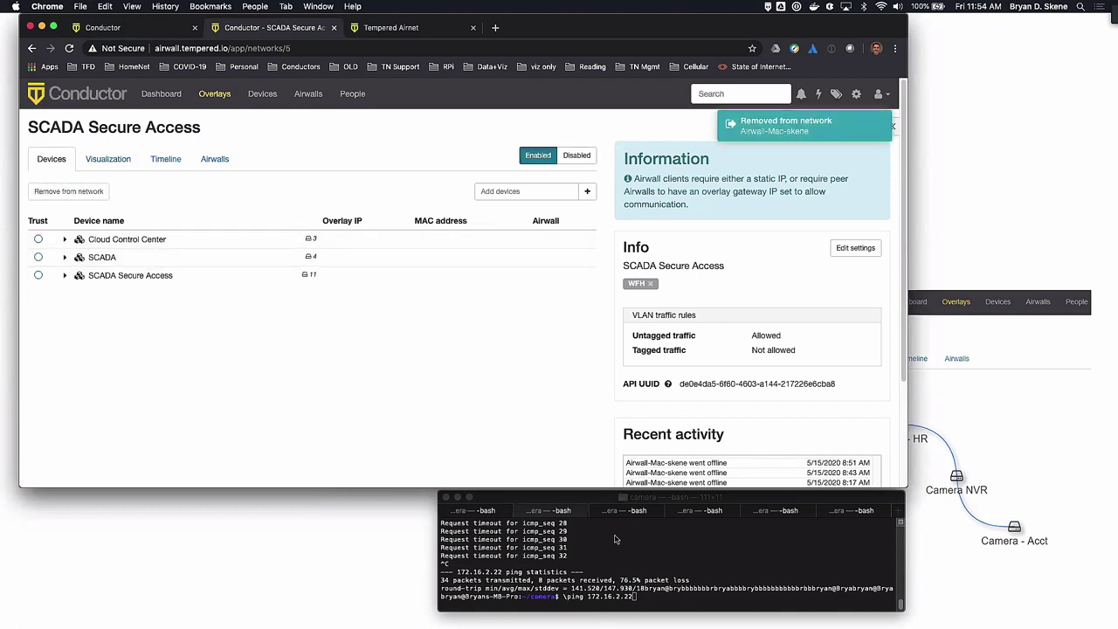
{"action": "left_click", "coordinate": [654, 544]}
{"action": "key", "text": "Return"}
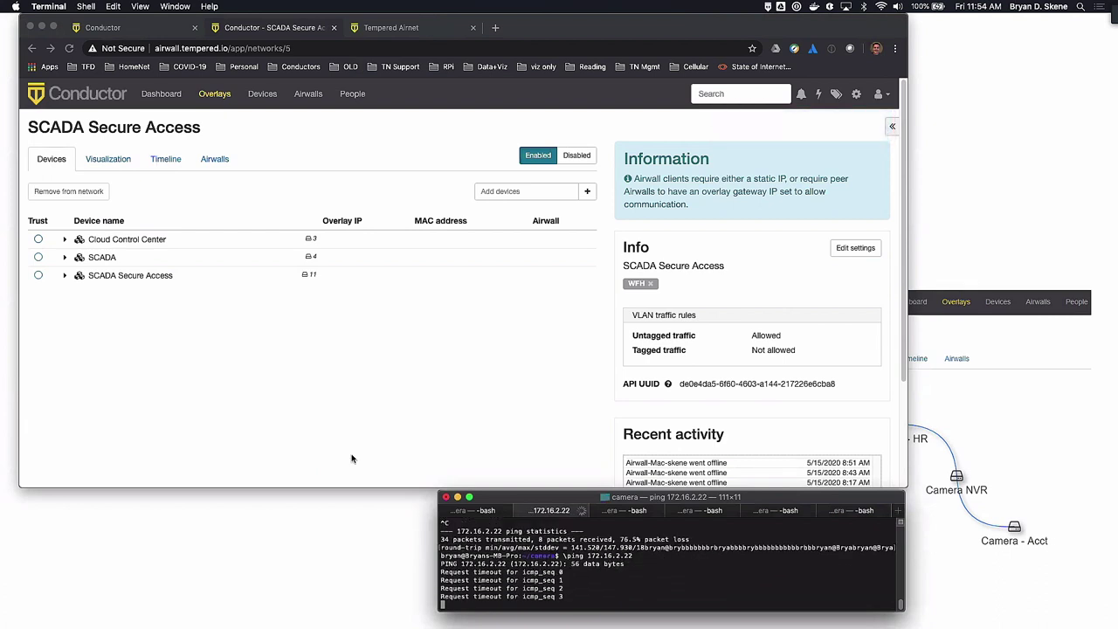
{"action": "left_click", "coordinate": [65, 258]}
{"action": "left_click", "coordinate": [65, 258]}
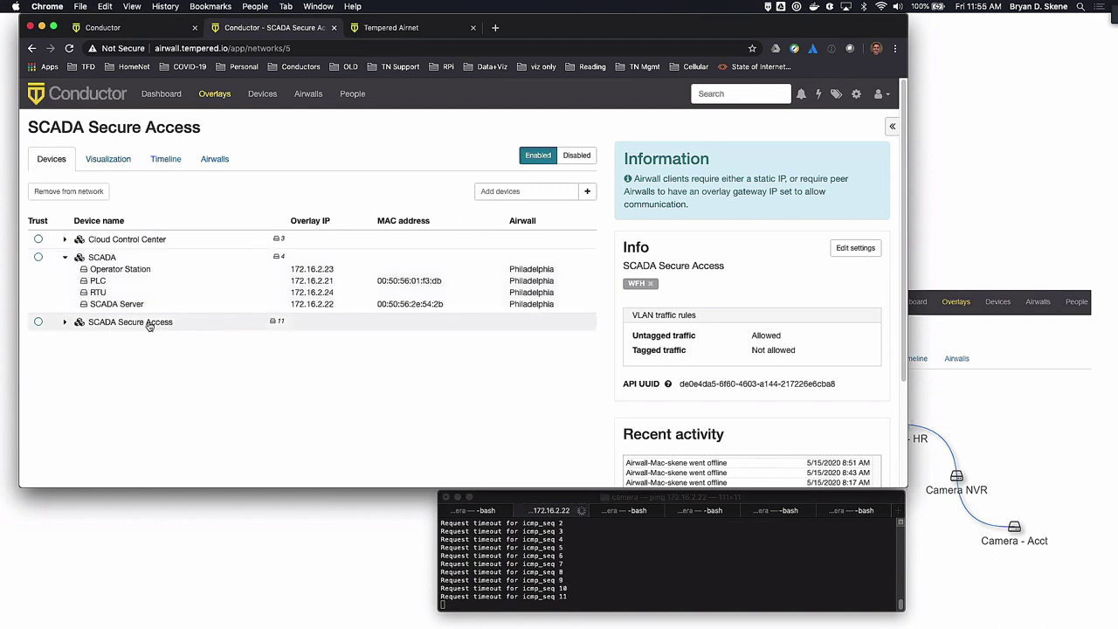
{"action": "left_click", "coordinate": [124, 269]}
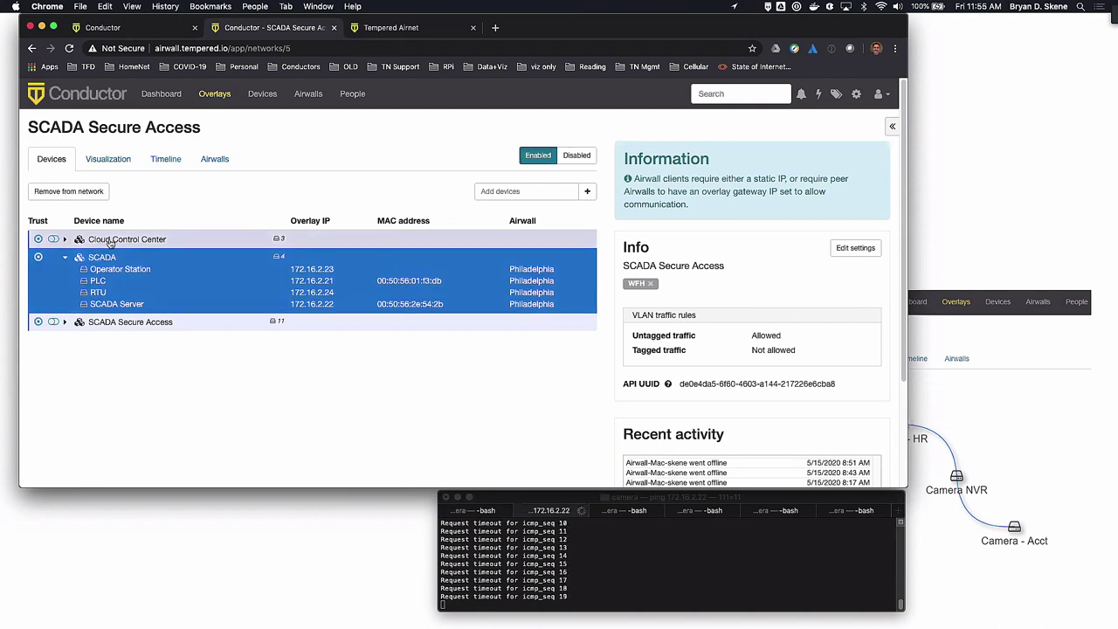
{"action": "left_click", "coordinate": [64, 239]}
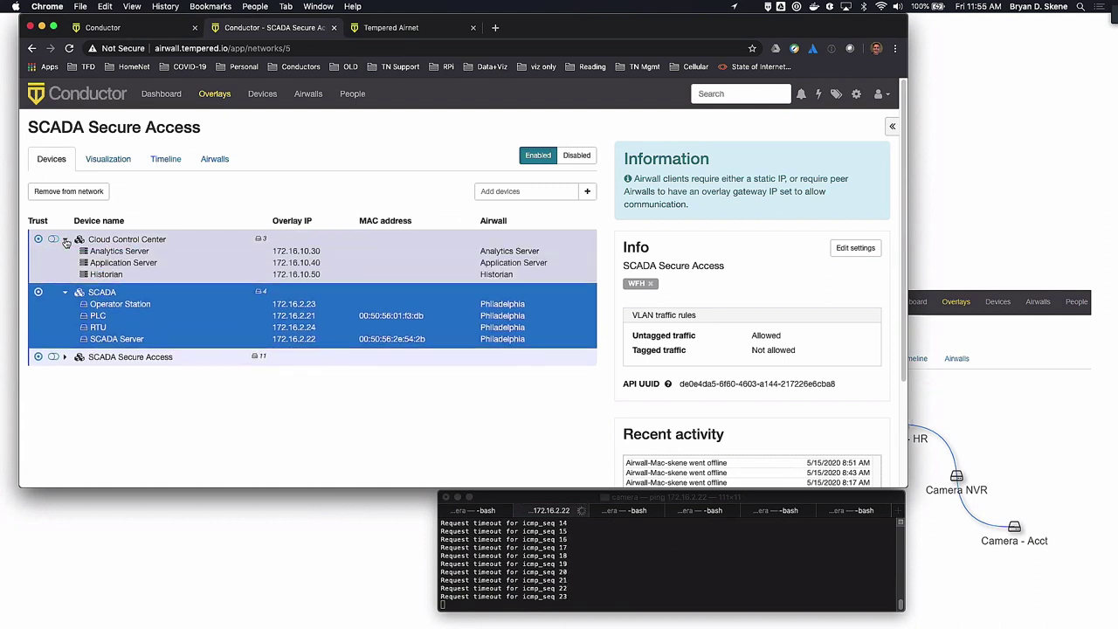
{"action": "left_click", "coordinate": [65, 240]}
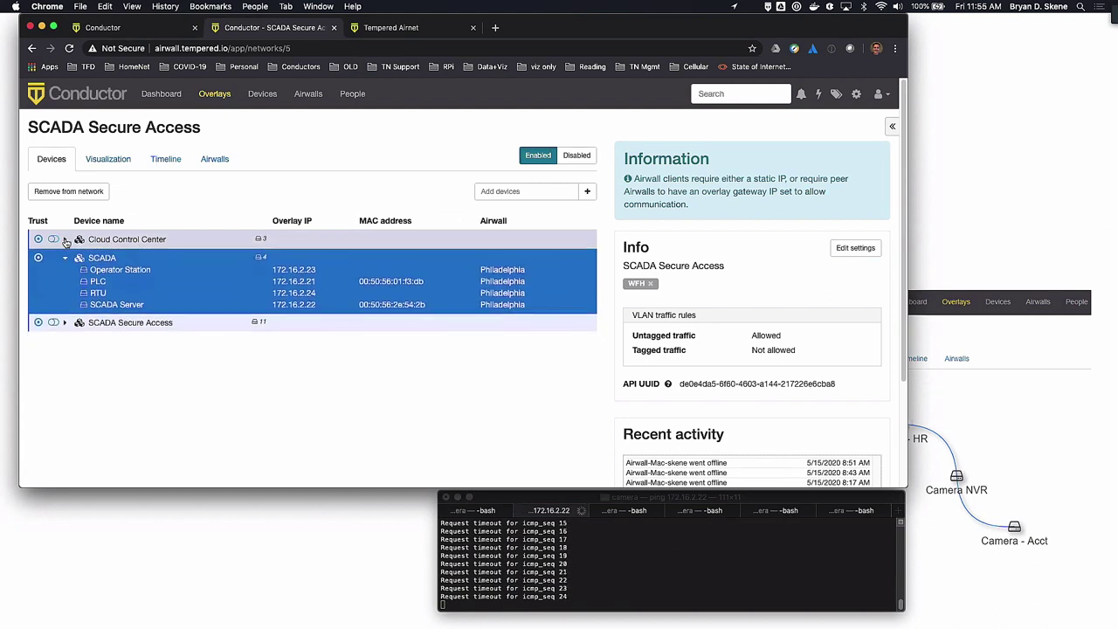
{"action": "left_click", "coordinate": [66, 323]}
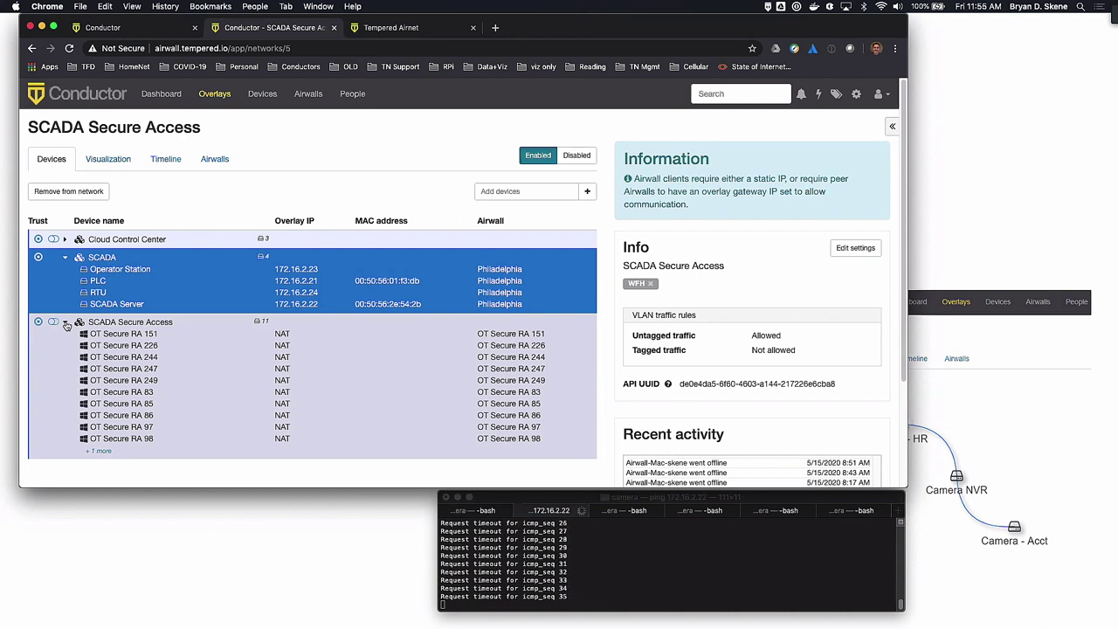
{"action": "left_click", "coordinate": [65, 324]}
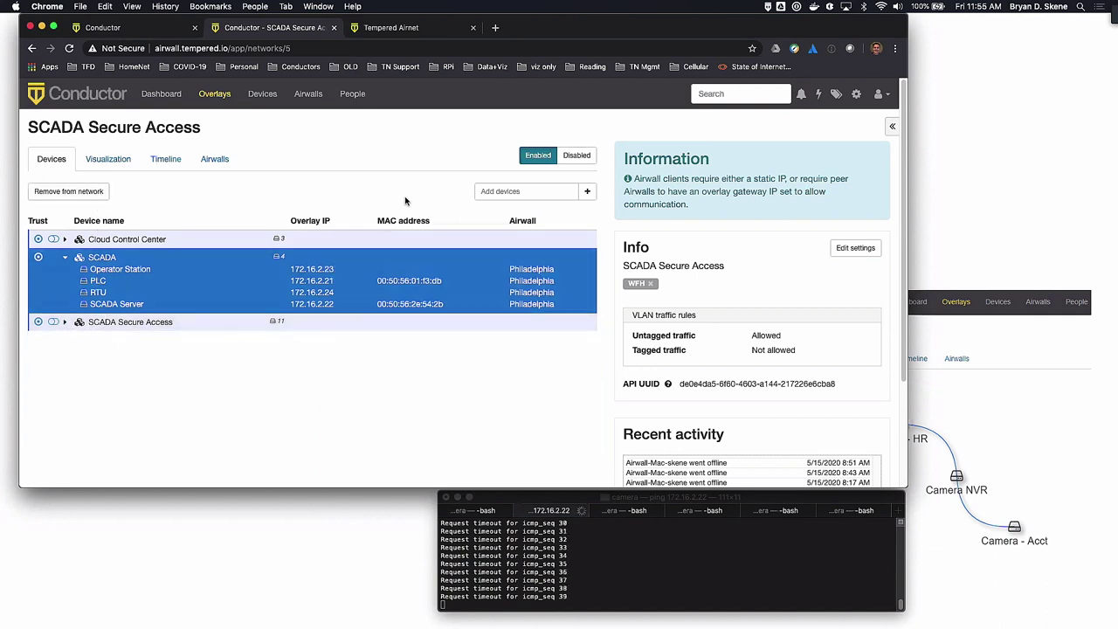
{"action": "left_click", "coordinate": [64, 257]}
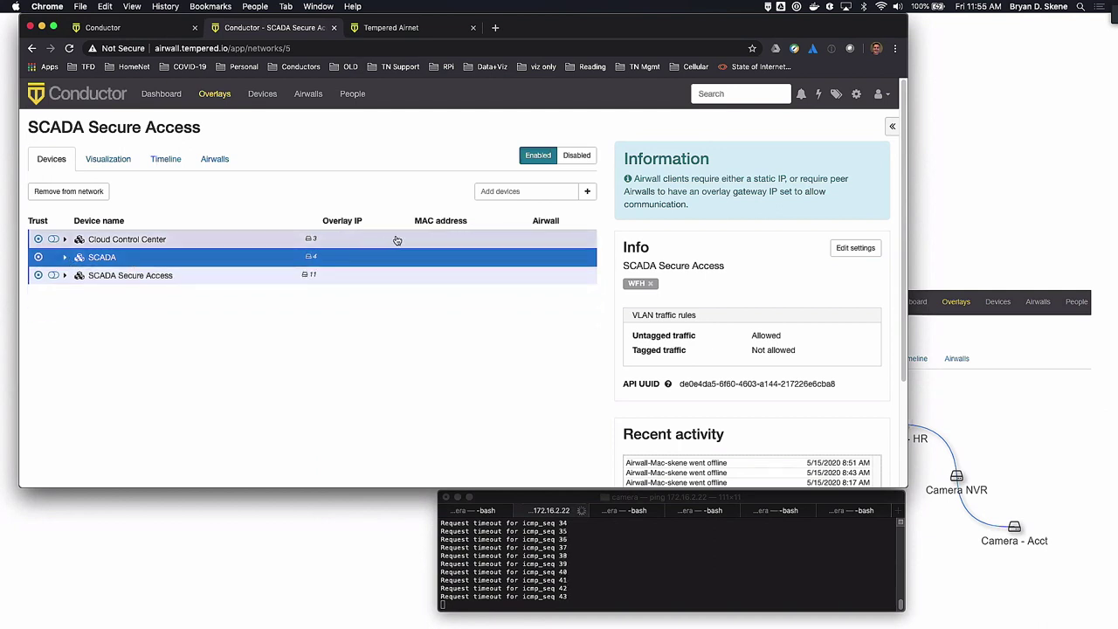
Search 'bry' and add Airwall-Mac-skene back to the SCADA Secure Access overlay
{"action": "left_click", "coordinate": [490, 193]}
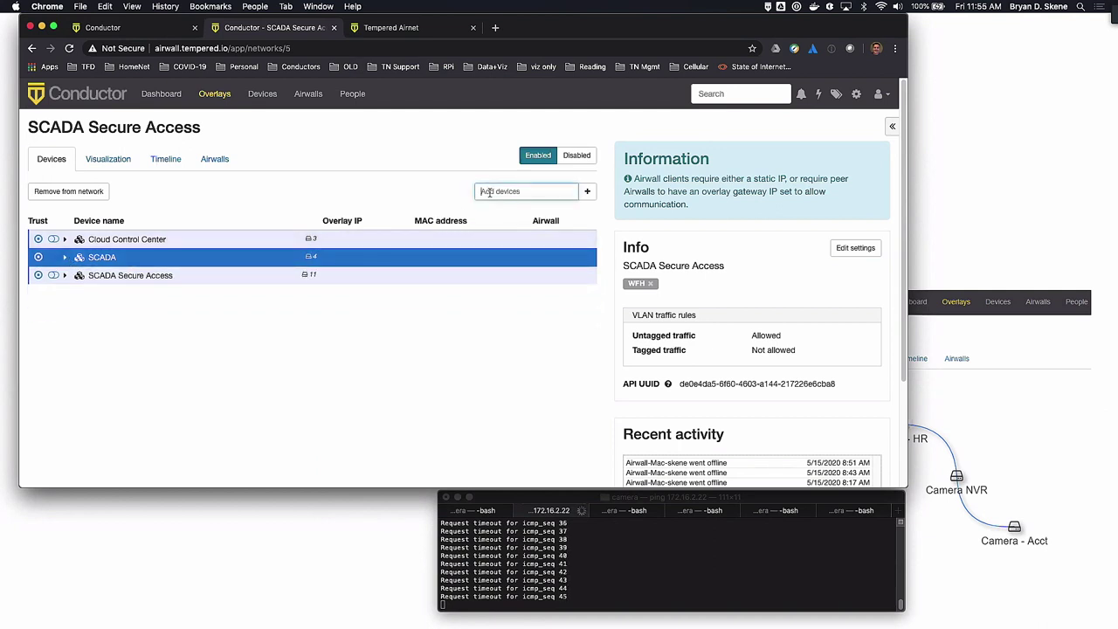
{"action": "type", "text": "bry"}
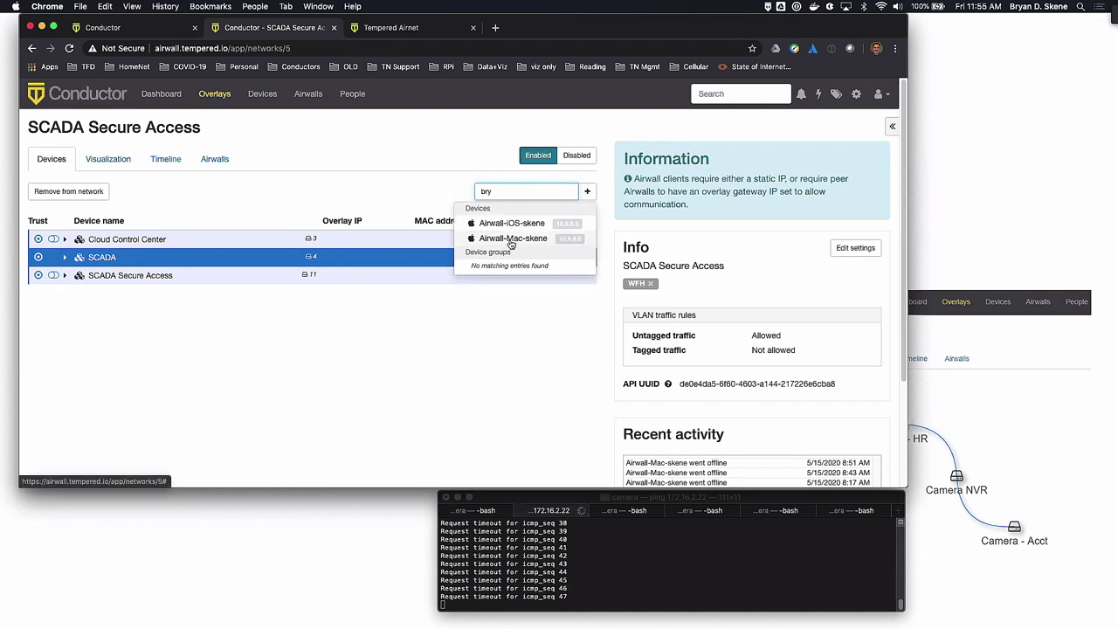
{"action": "left_click", "coordinate": [510, 240]}
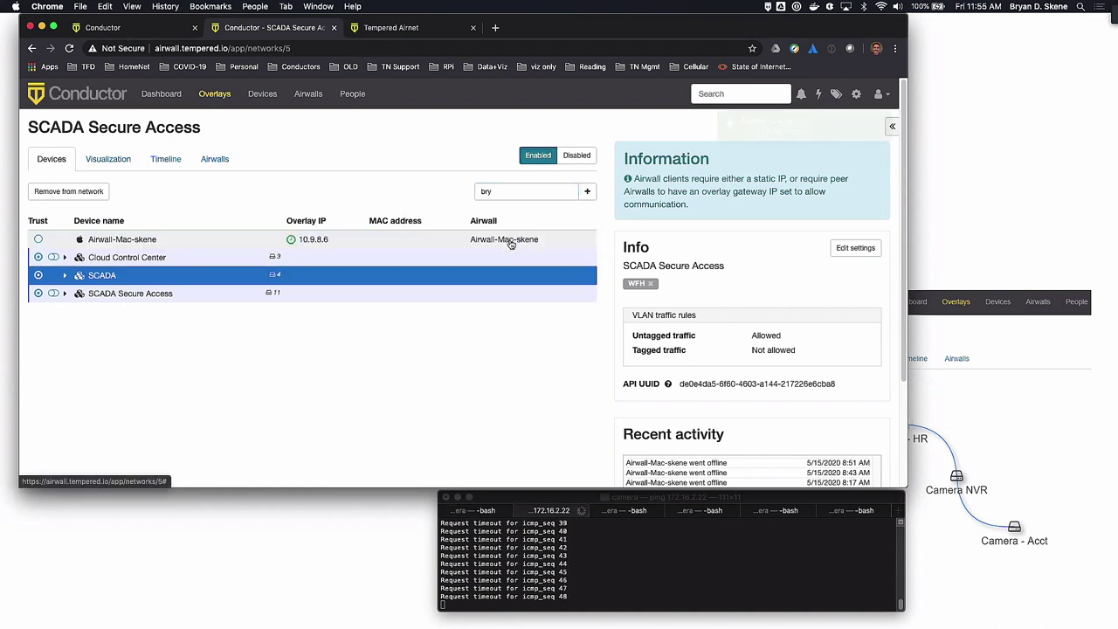
Enable SCADA trust for Airwall-Mac-skene, check the network graph, then revoke that trust
{"action": "left_click", "coordinate": [132, 242]}
{"action": "left_click", "coordinate": [107, 160]}
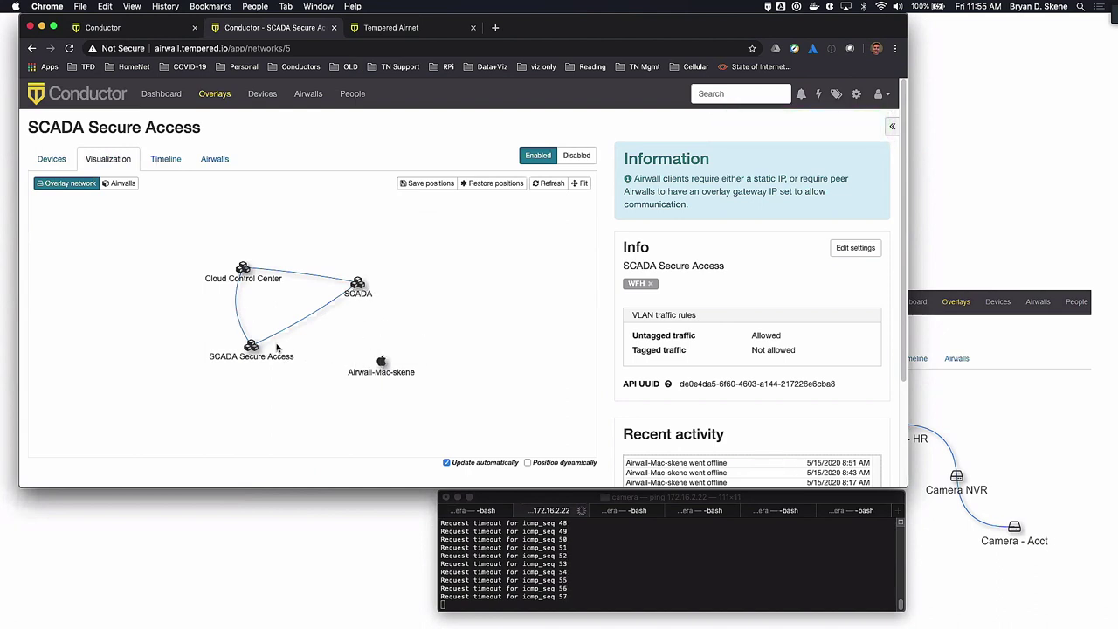
{"action": "left_click", "coordinate": [51, 159]}
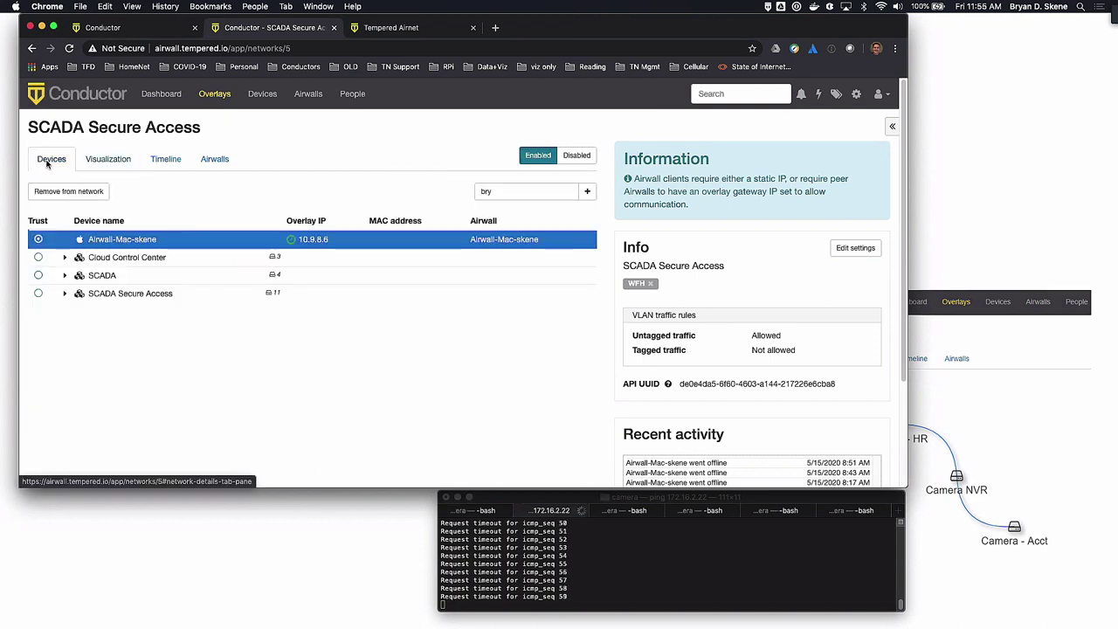
{"action": "left_click", "coordinate": [39, 275]}
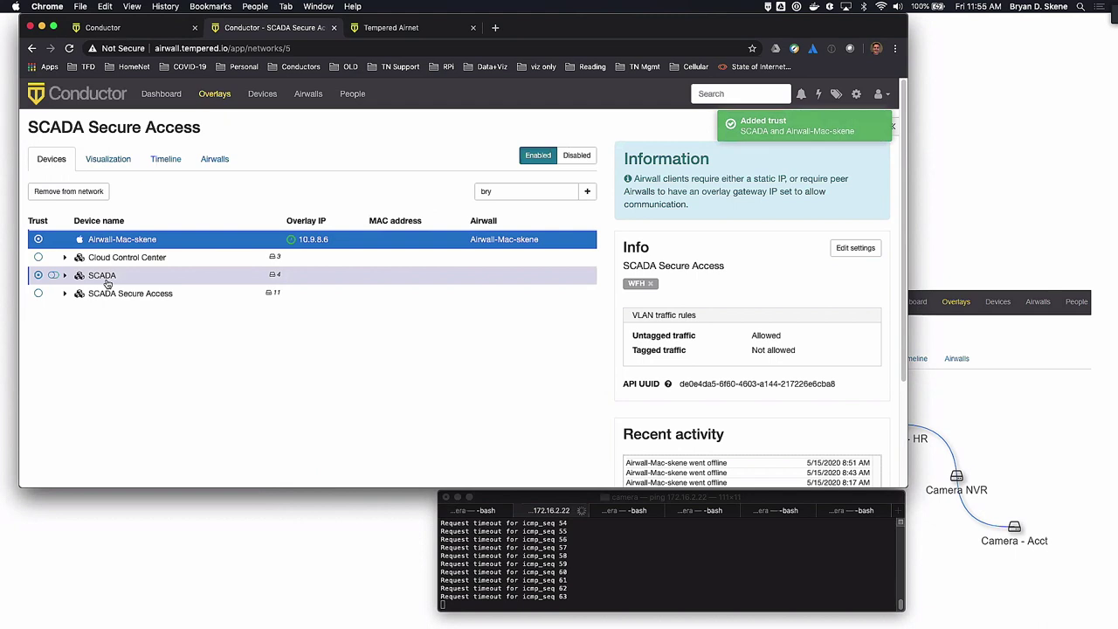
{"action": "left_click", "coordinate": [107, 159]}
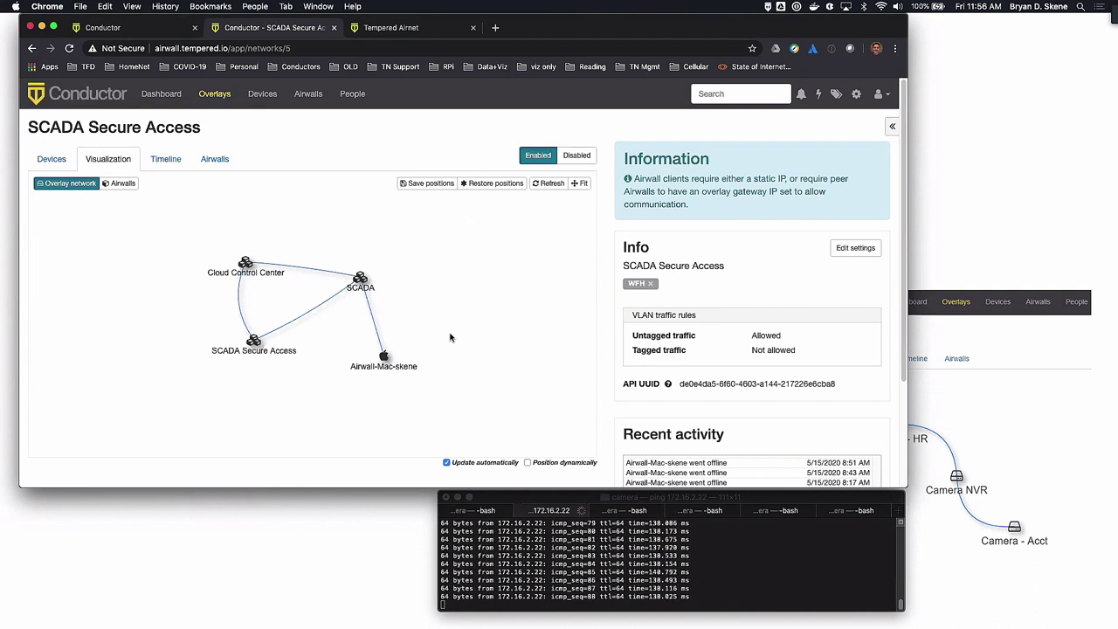
{"action": "left_click", "coordinate": [45, 162]}
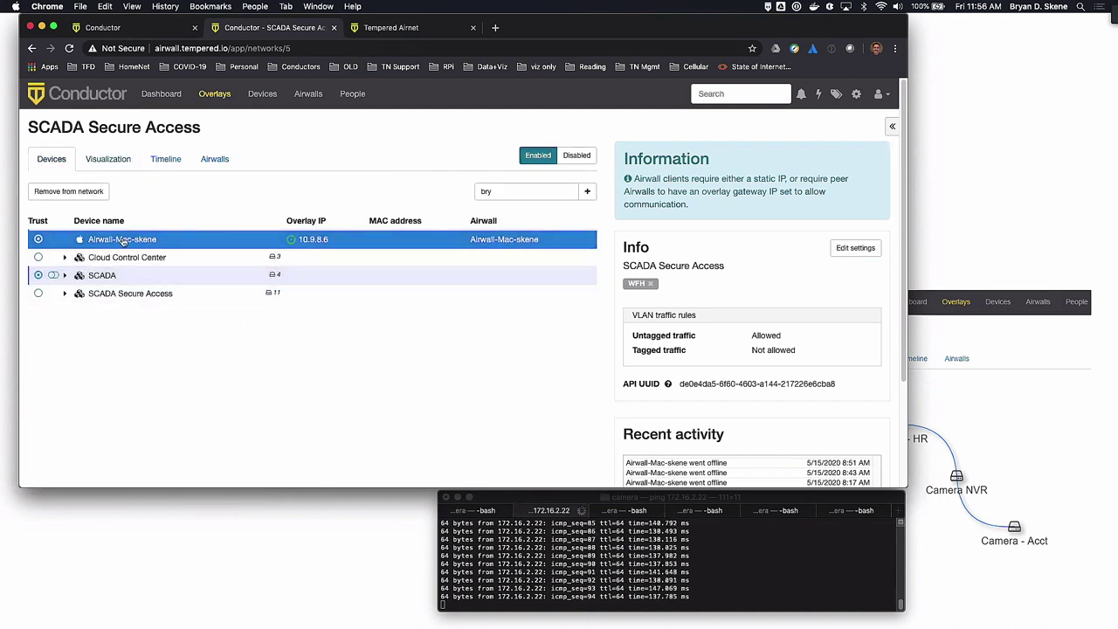
{"action": "left_click", "coordinate": [38, 275]}
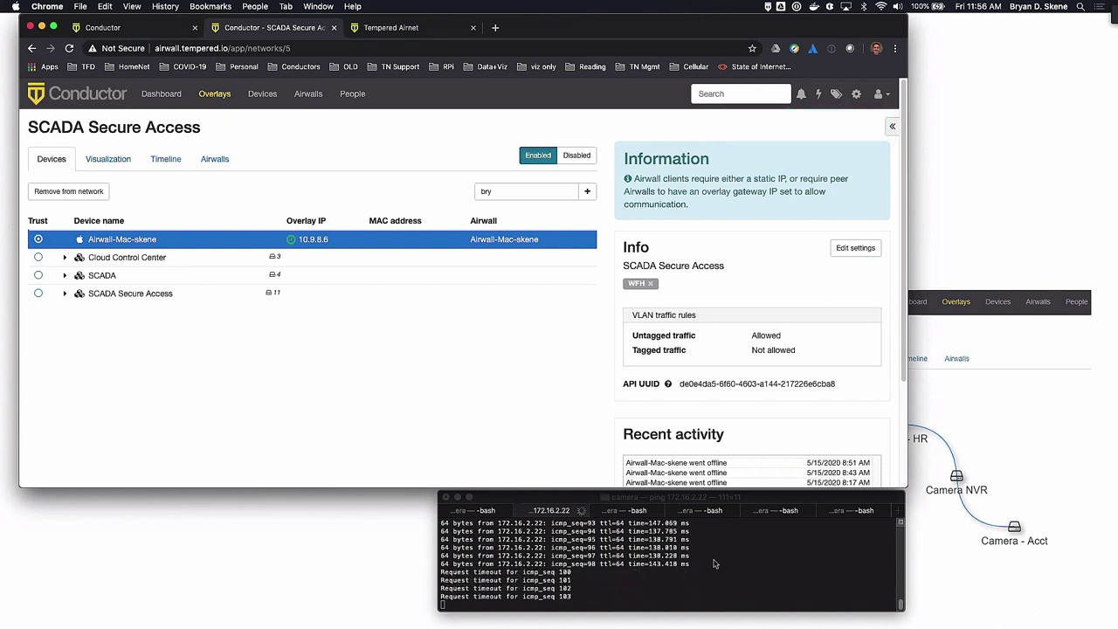
Re-toggle SCADA trust, remove Airwall-Mac-skene from the overlay, and filter Airwalls by 'bry'
{"action": "left_click", "coordinate": [38, 275]}
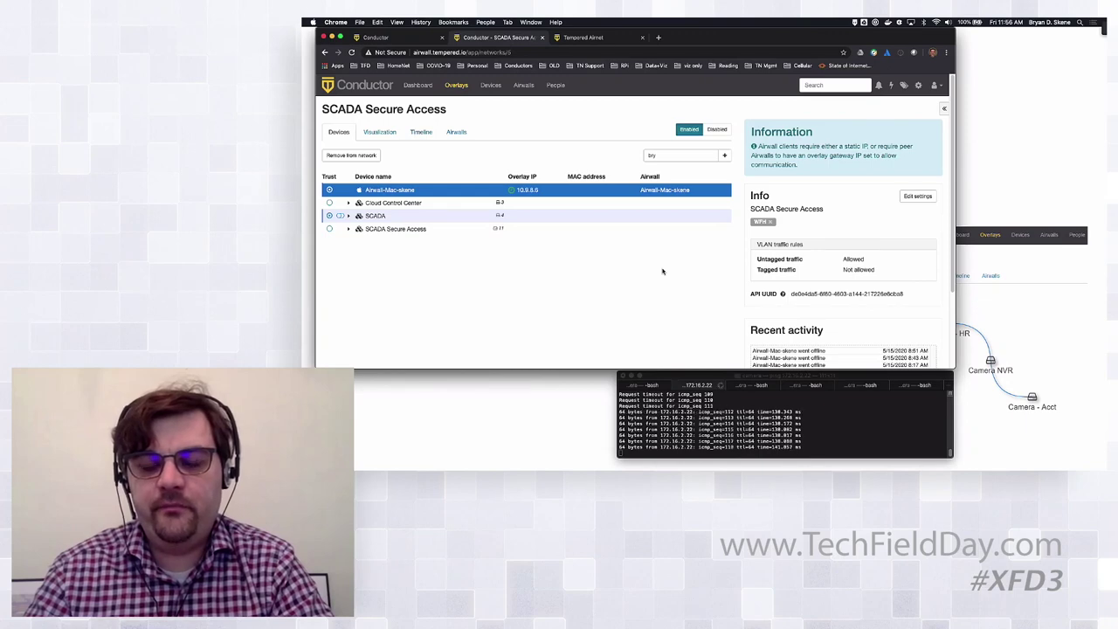
{"action": "left_click", "coordinate": [349, 155]}
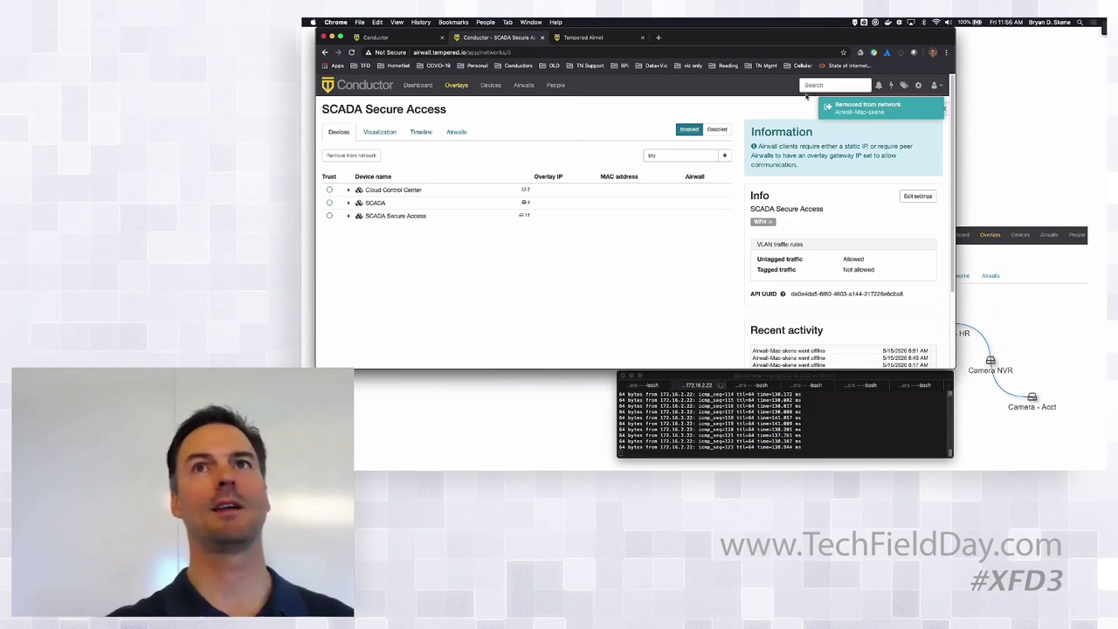
{"action": "left_click", "coordinate": [523, 86]}
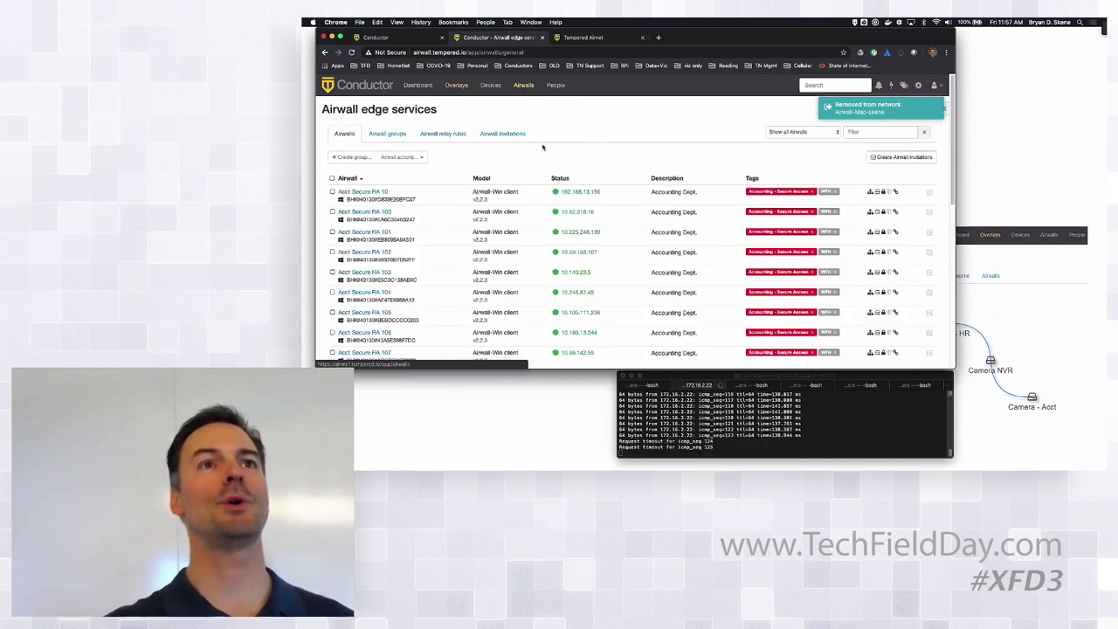
{"action": "left_click", "coordinate": [878, 132]}
{"action": "type", "text": "bry"}
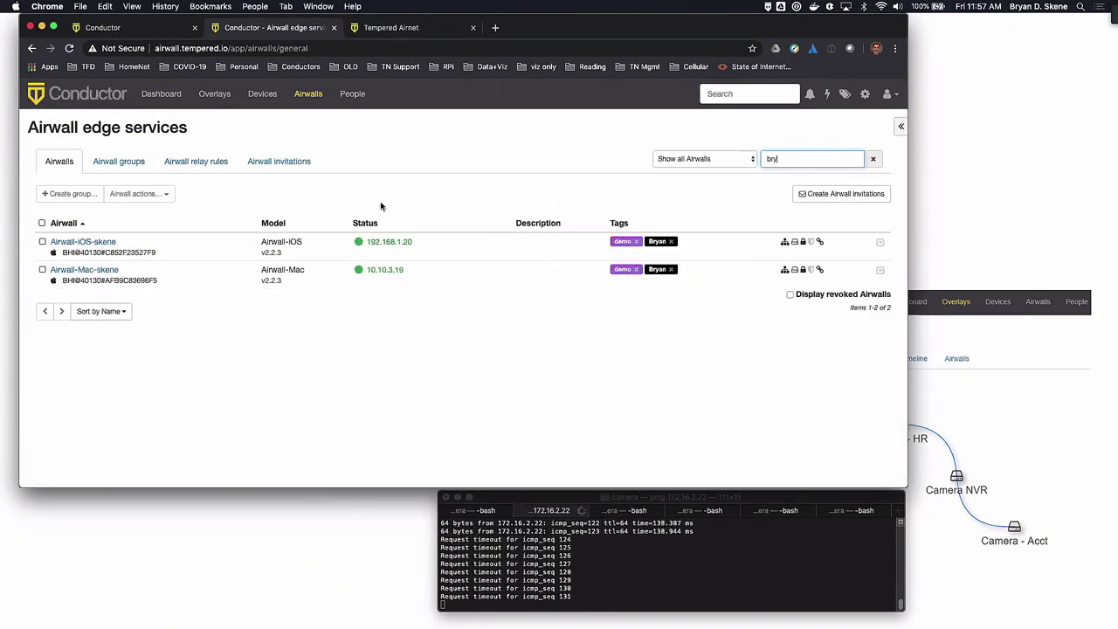
Add a new 'timed' tag to Airwall-Mac-skene and save its tags
{"action": "left_click", "coordinate": [105, 270]}
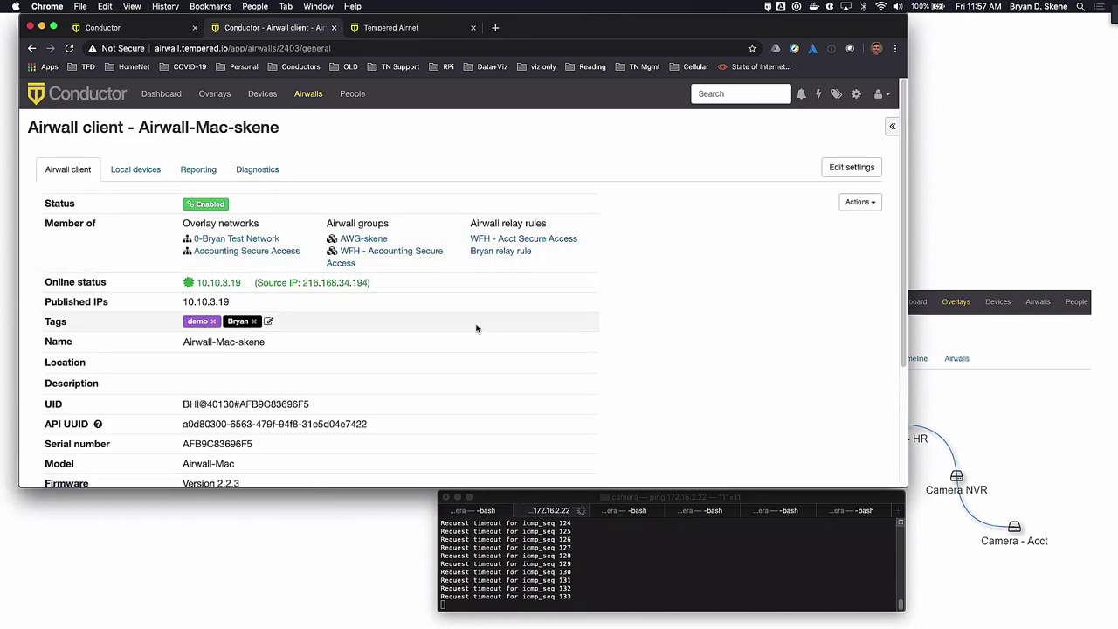
{"action": "left_click", "coordinate": [269, 323]}
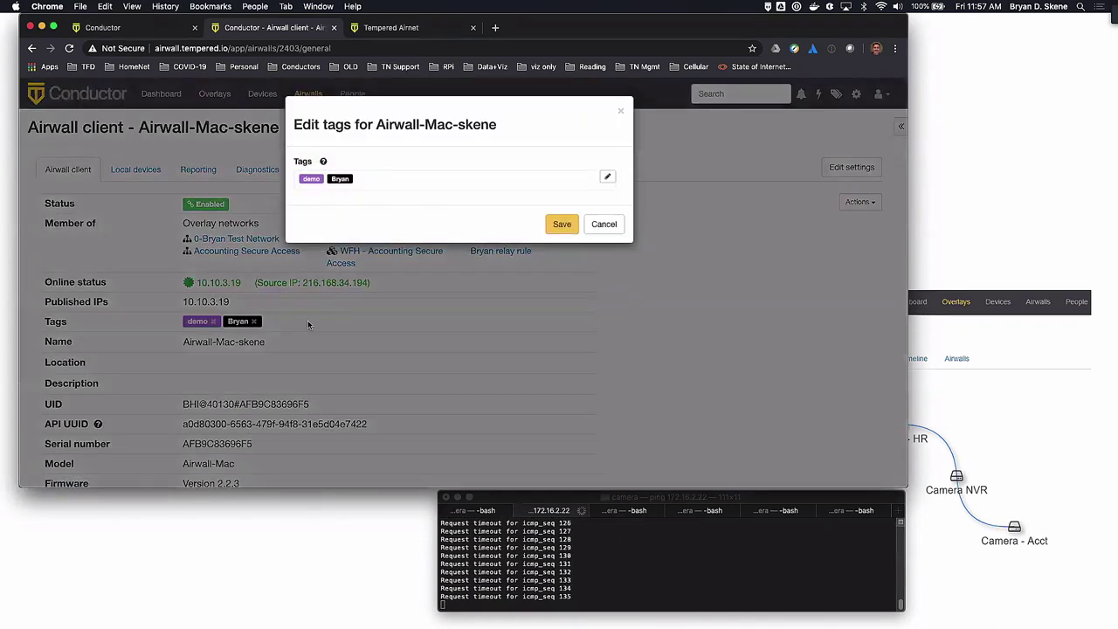
{"action": "left_click", "coordinate": [386, 182]}
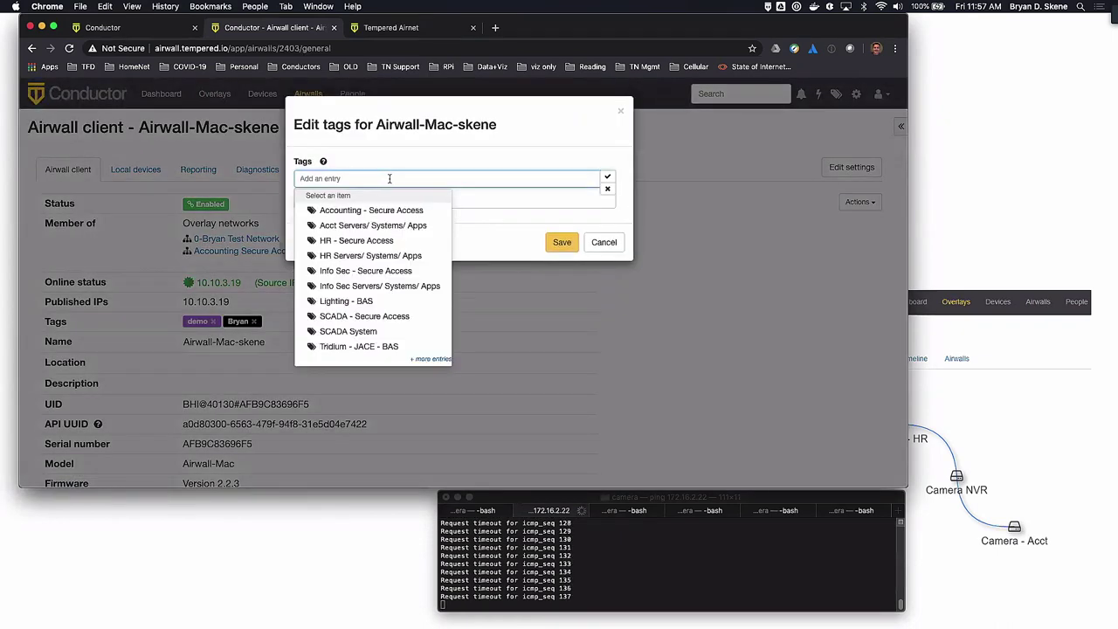
{"action": "type", "text": "time"}
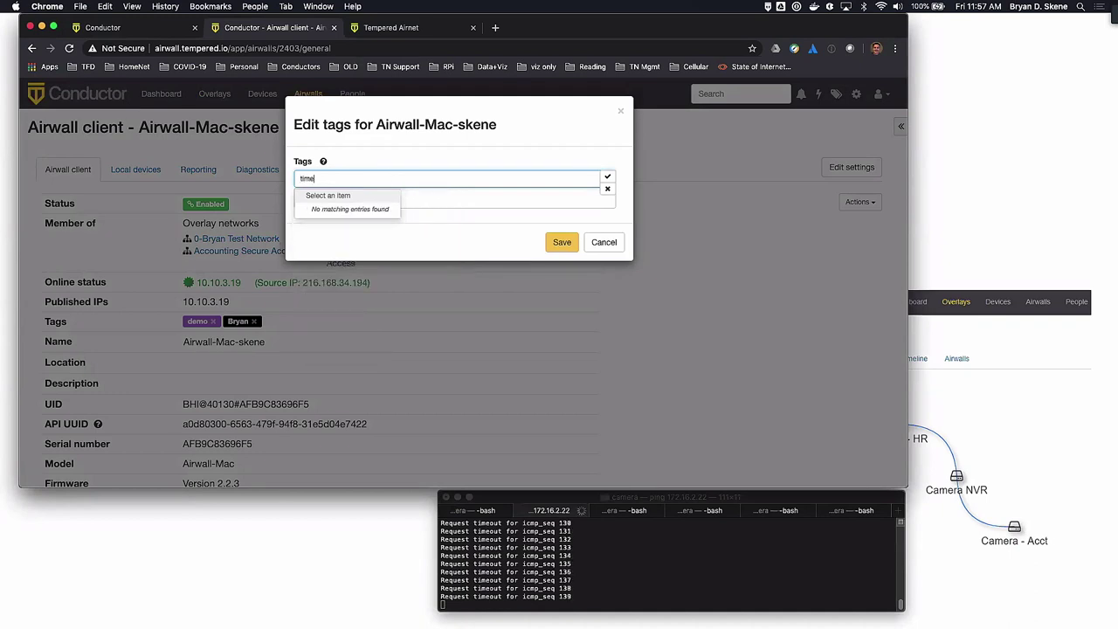
{"action": "type", "text": "d"}
{"action": "key", "text": "Return"}
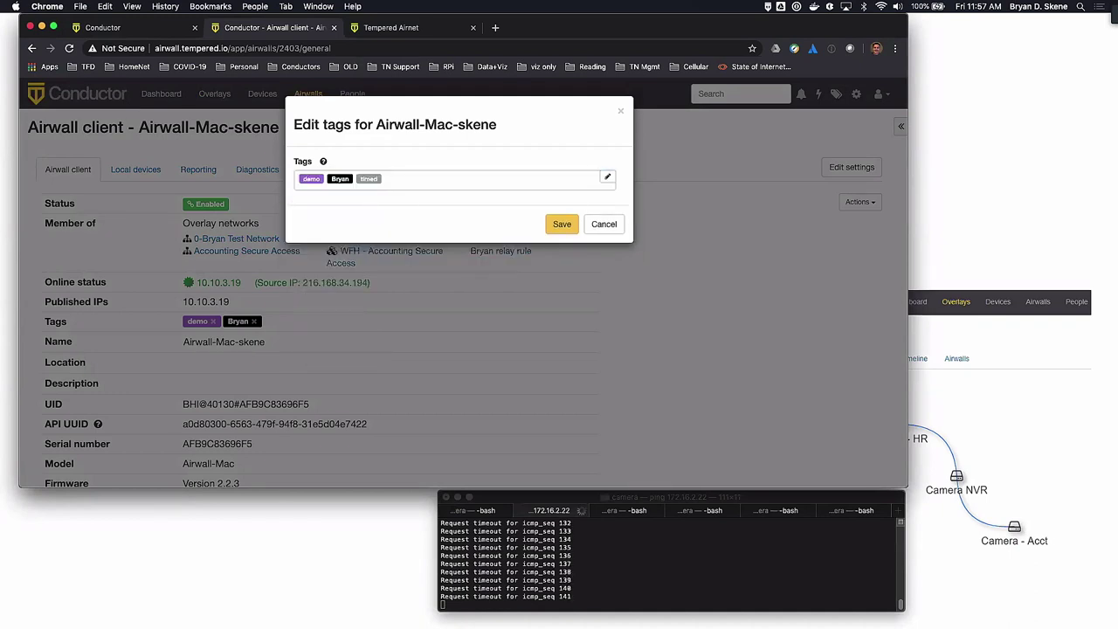
{"action": "left_click", "coordinate": [543, 224]}
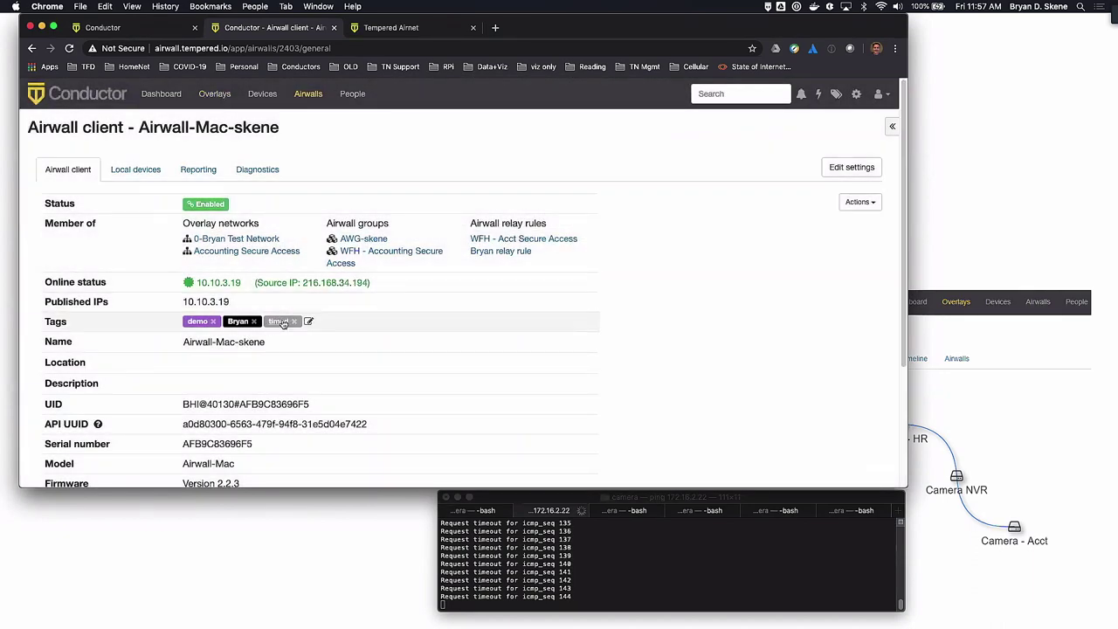
Set the timed tag's usage expiry to 60s and save
{"action": "left_click", "coordinate": [279, 322]}
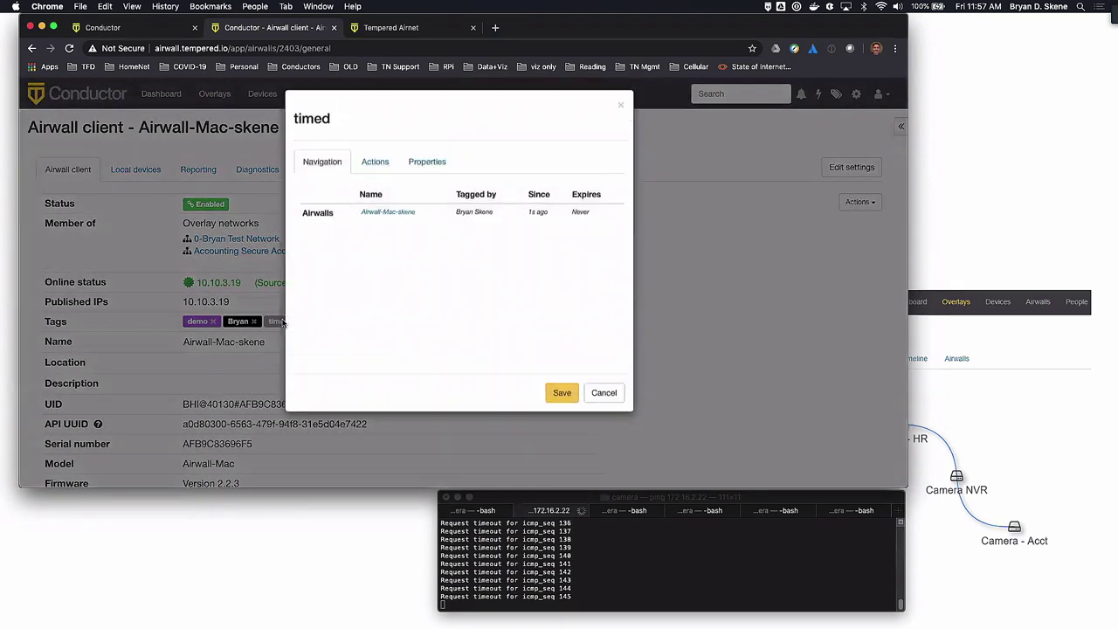
{"action": "left_click", "coordinate": [427, 168]}
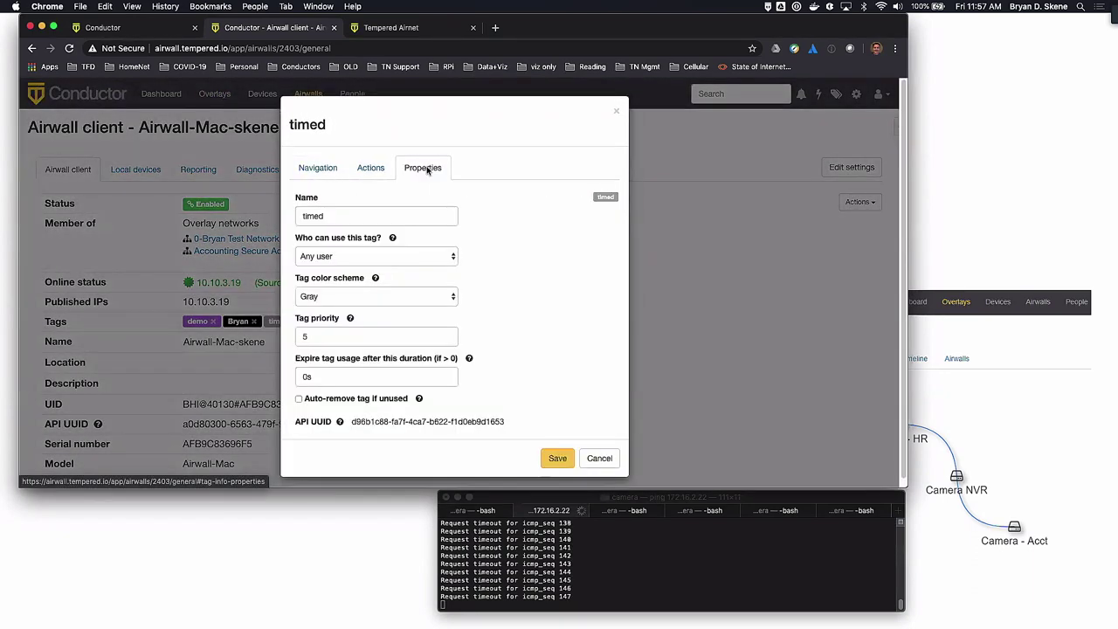
{"action": "left_click_drag", "start_coordinate": [316, 376], "coordinate": [297, 374]}
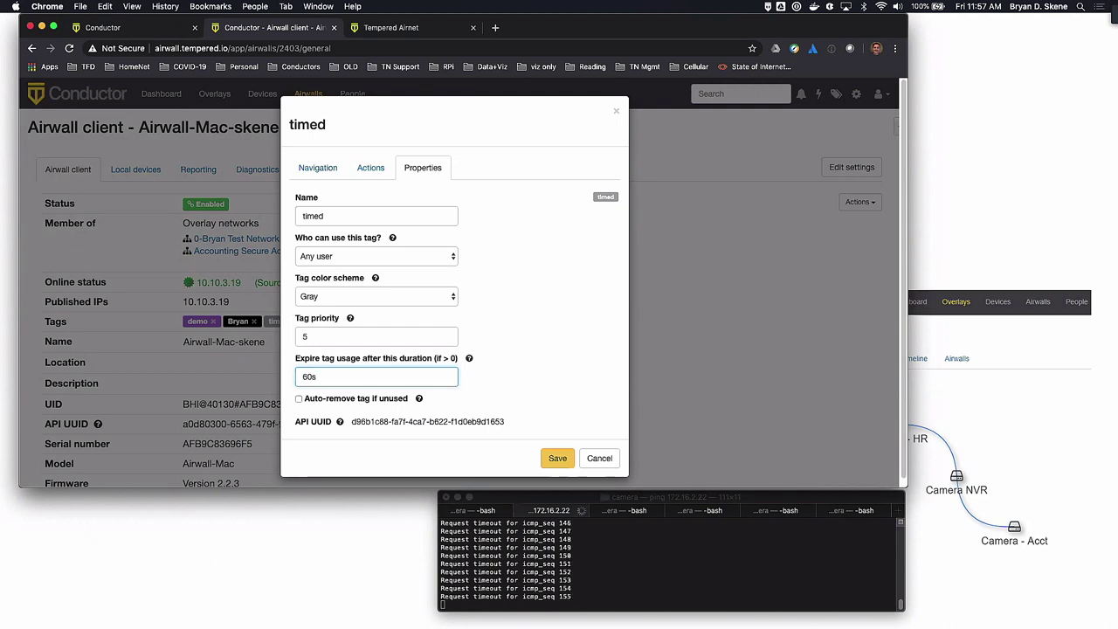
{"action": "left_click", "coordinate": [560, 461]}
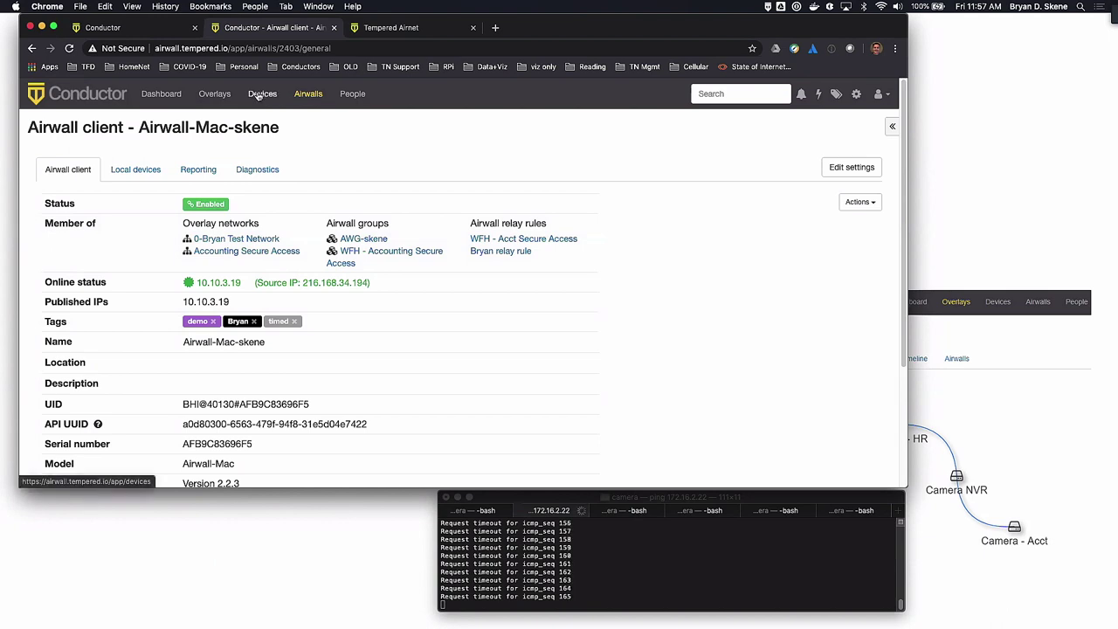
Filter overlays by 'scad', open SCADA Secure Access, list its group's devices, then go to Devices
{"action": "left_click", "coordinate": [214, 97]}
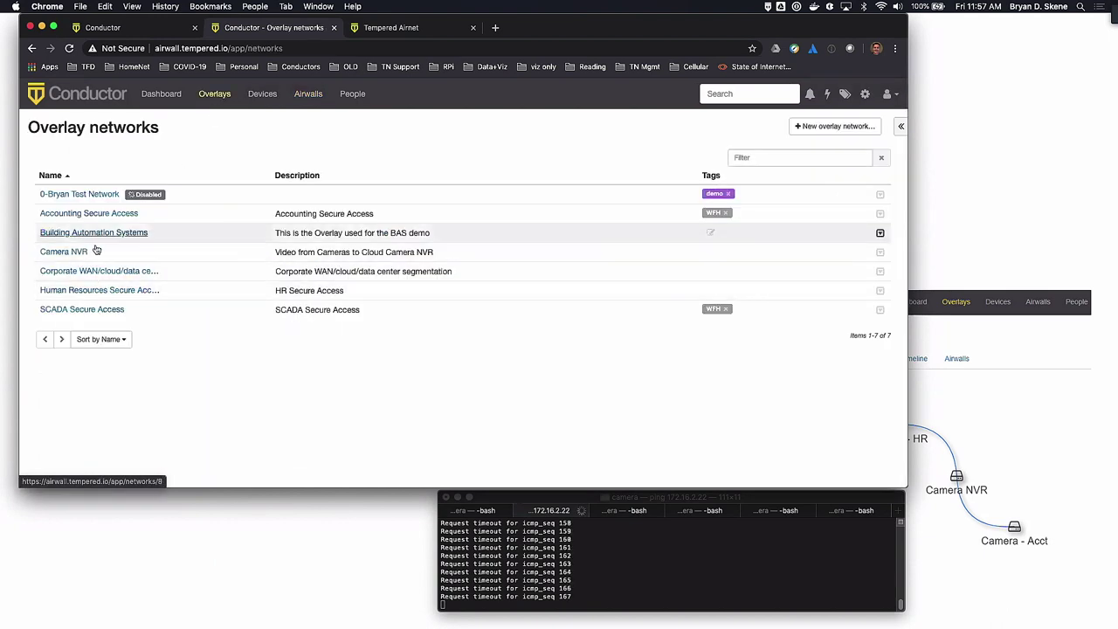
{"action": "left_click", "coordinate": [756, 158]}
{"action": "type", "text": "scad"}
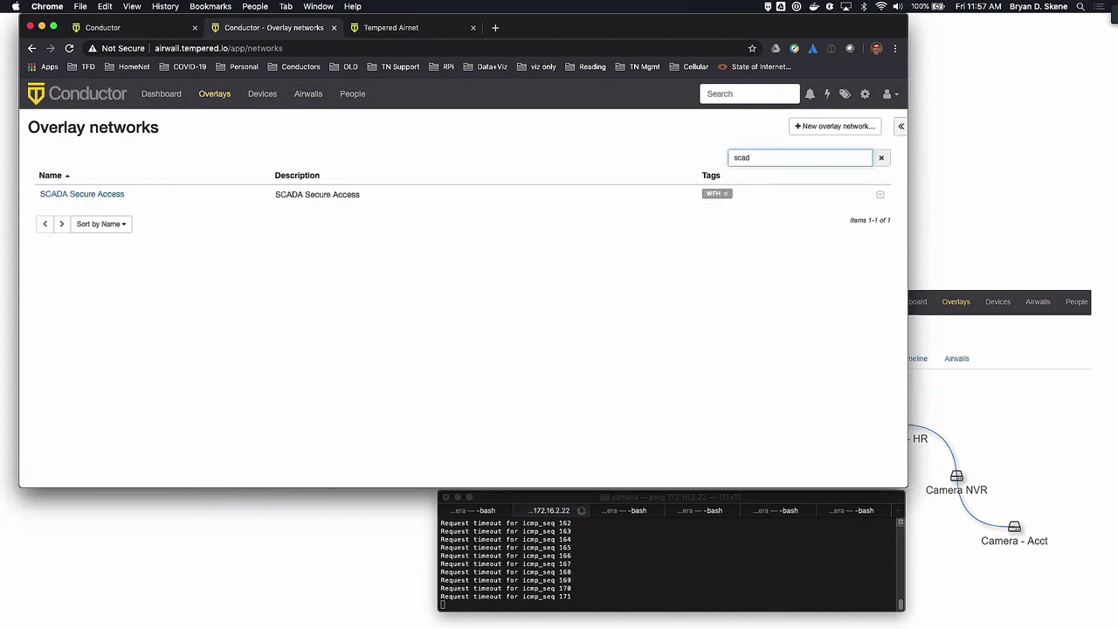
{"action": "left_click", "coordinate": [104, 193]}
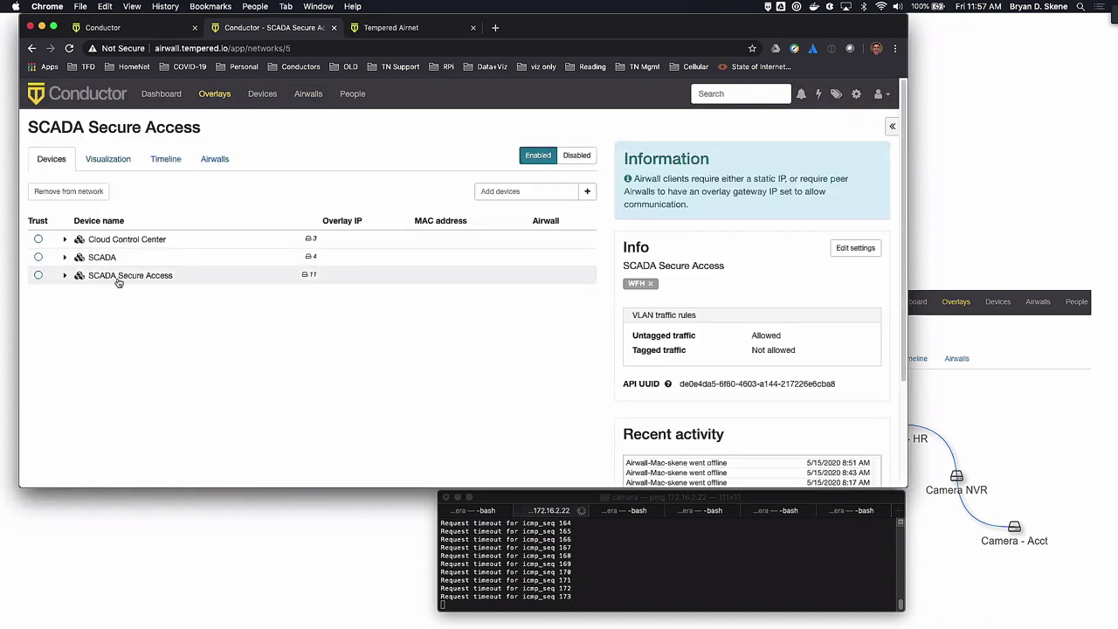
{"action": "left_click", "coordinate": [65, 275]}
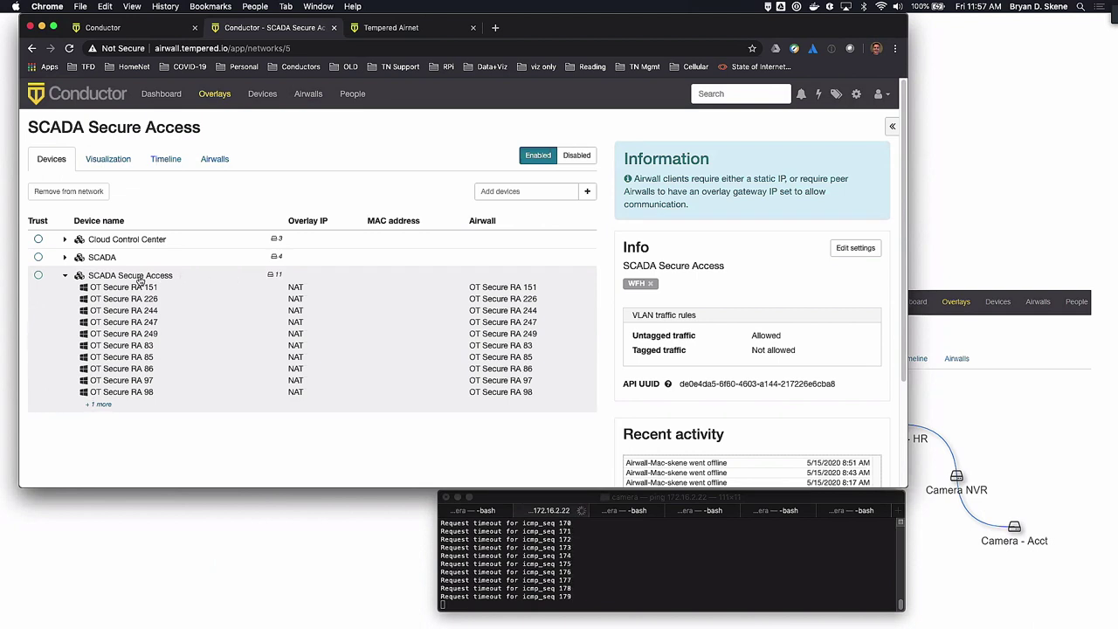
{"action": "left_click", "coordinate": [262, 93]}
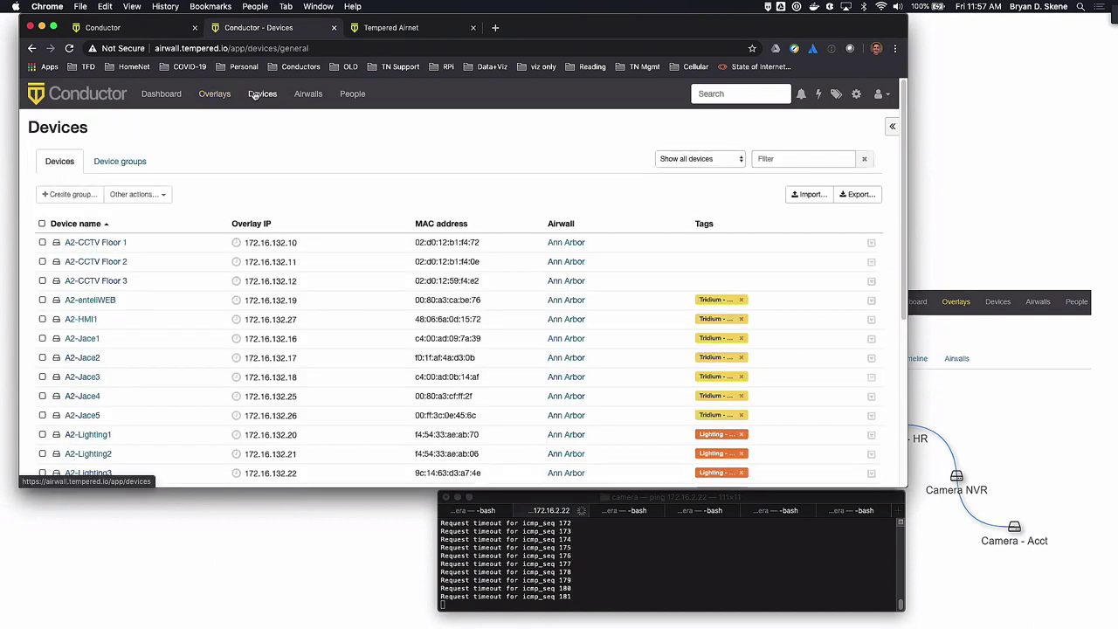
Review the SCADA Secure Access group's match rules without saving, then open Airwall-Mac-skene
{"action": "left_click", "coordinate": [794, 161]}
{"action": "type", "text": "scad"}
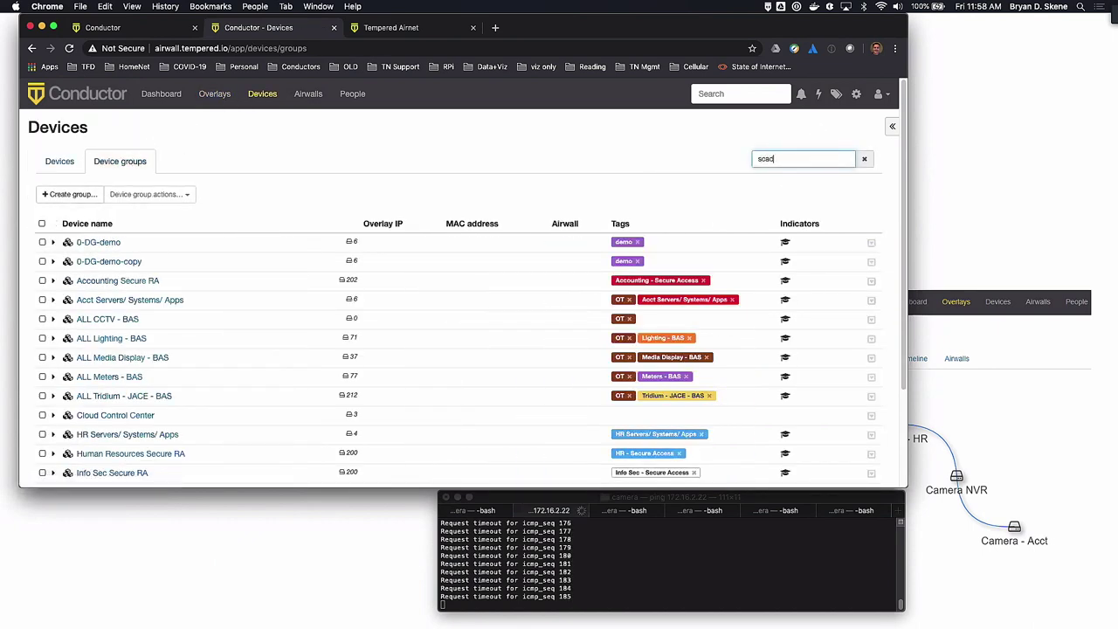
{"action": "left_click", "coordinate": [117, 262]}
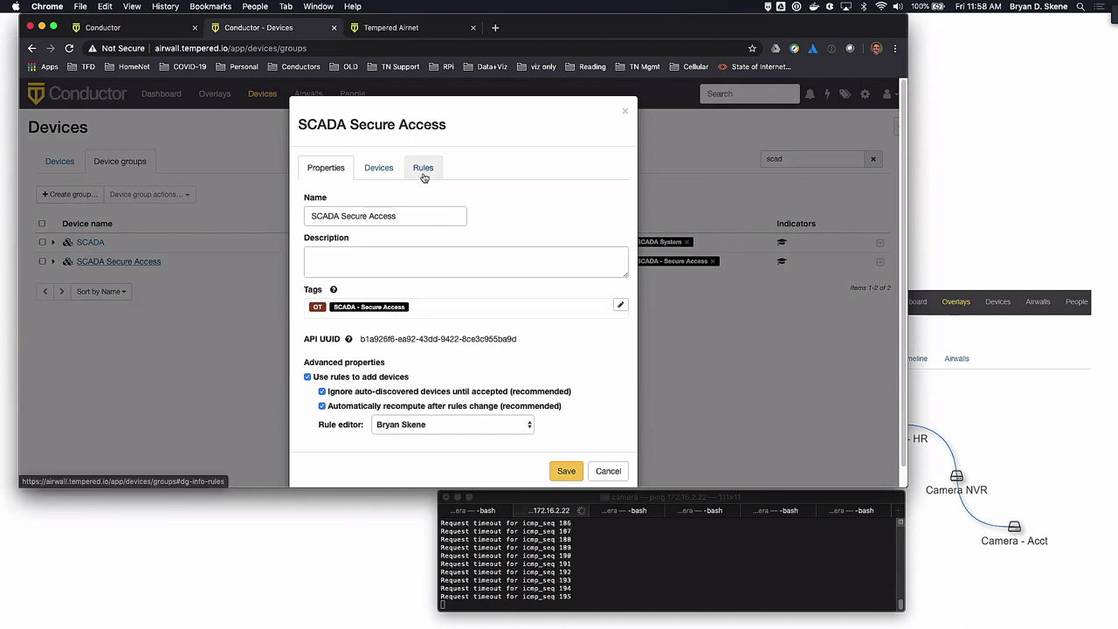
{"action": "left_click", "coordinate": [426, 176]}
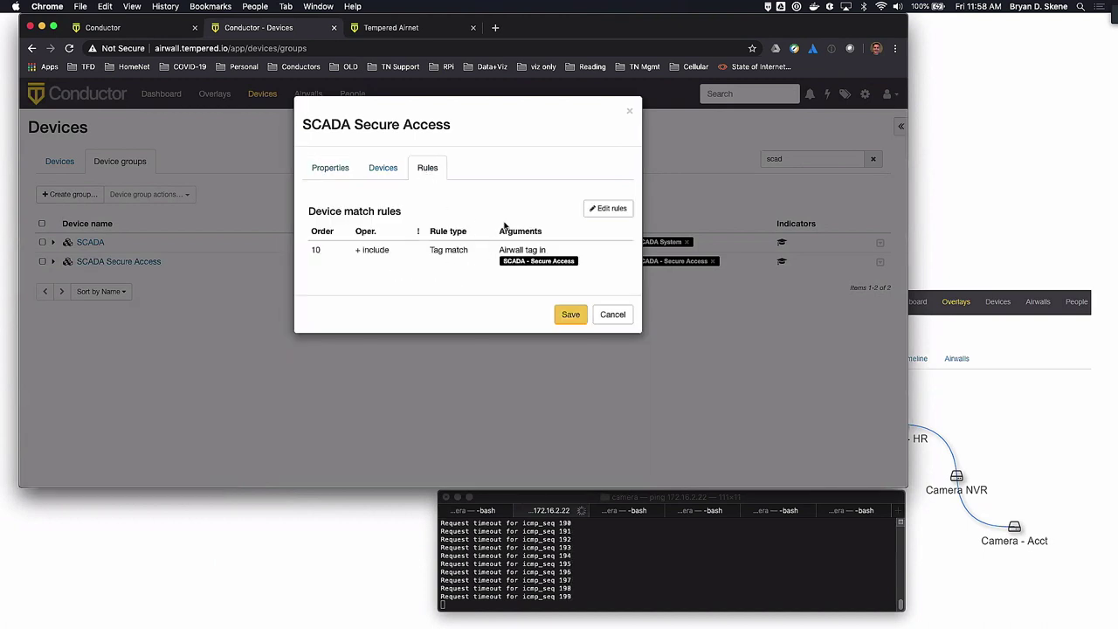
{"action": "left_click", "coordinate": [610, 209]}
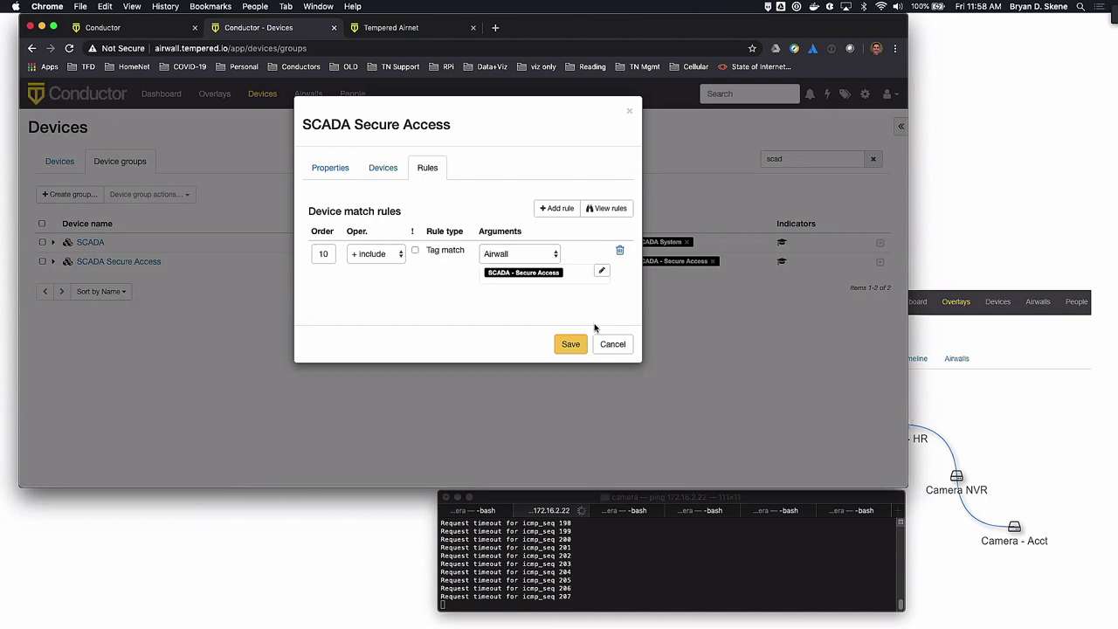
{"action": "left_click", "coordinate": [614, 346]}
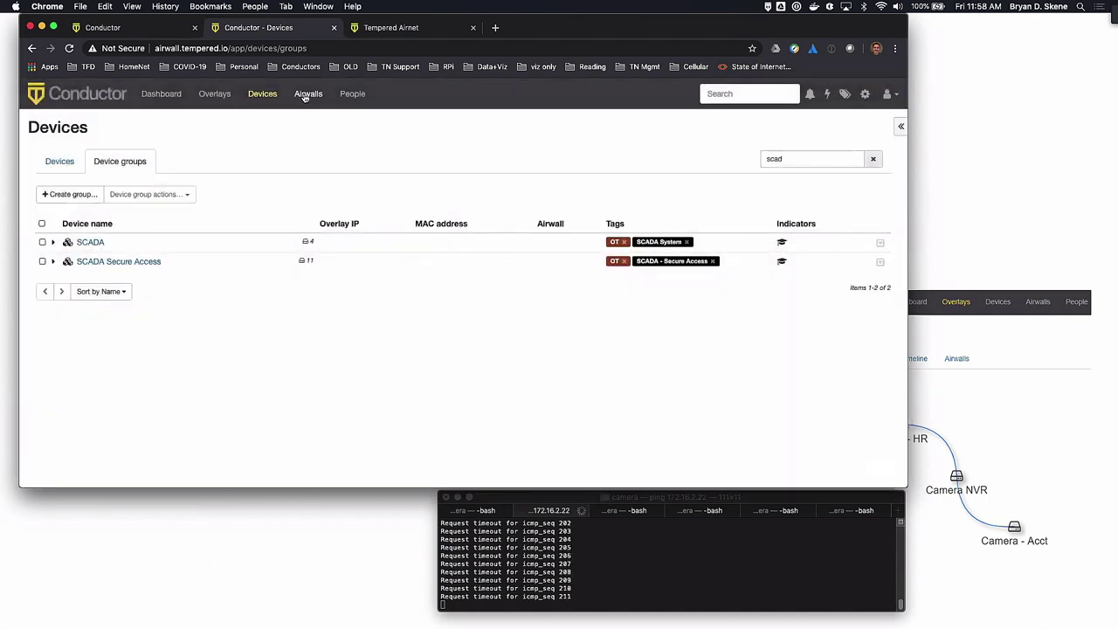
{"action": "left_click", "coordinate": [304, 96]}
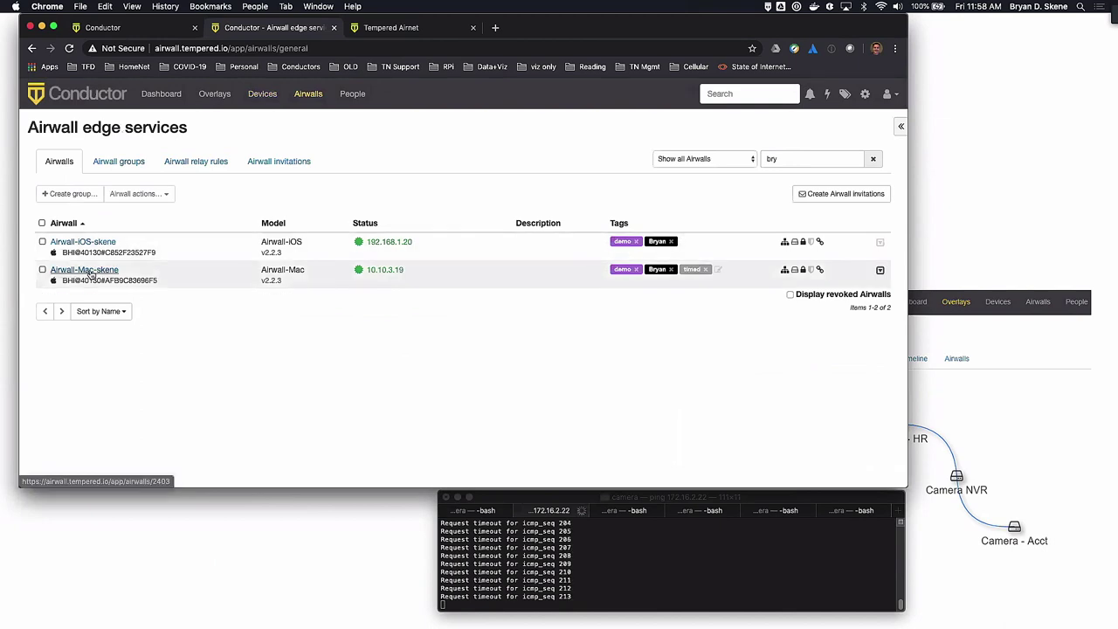
{"action": "left_click", "coordinate": [87, 270]}
Add and save the SCADA - Secure Access tag on Airwall-Mac-skene, then delete its timed tag
{"action": "left_click", "coordinate": [308, 321]}
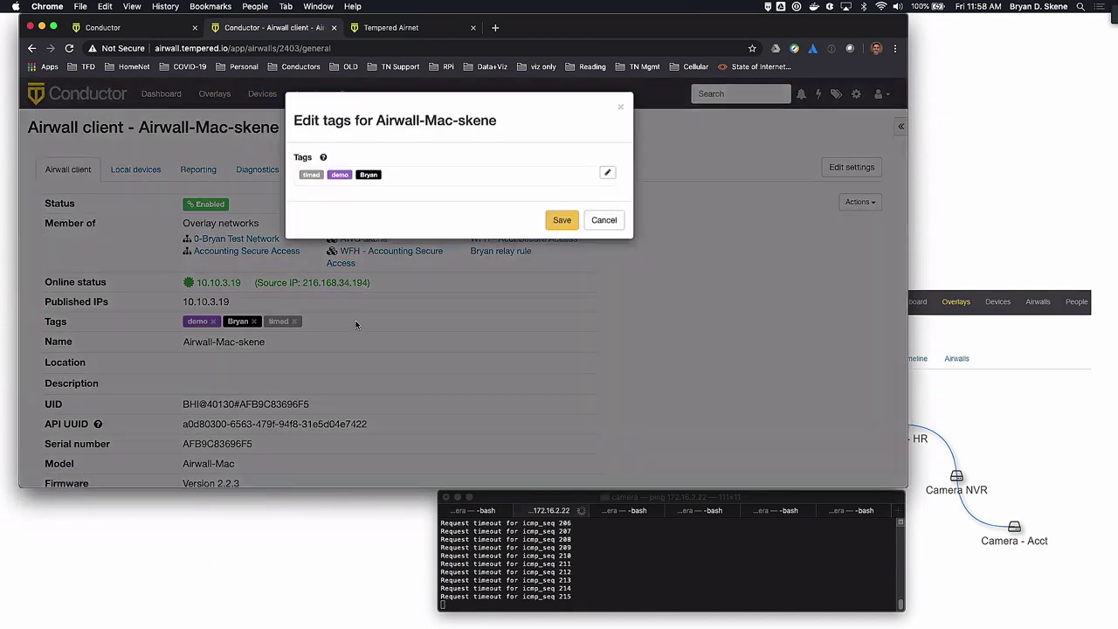
{"action": "left_click", "coordinate": [417, 179]}
{"action": "type", "text": "scad"}
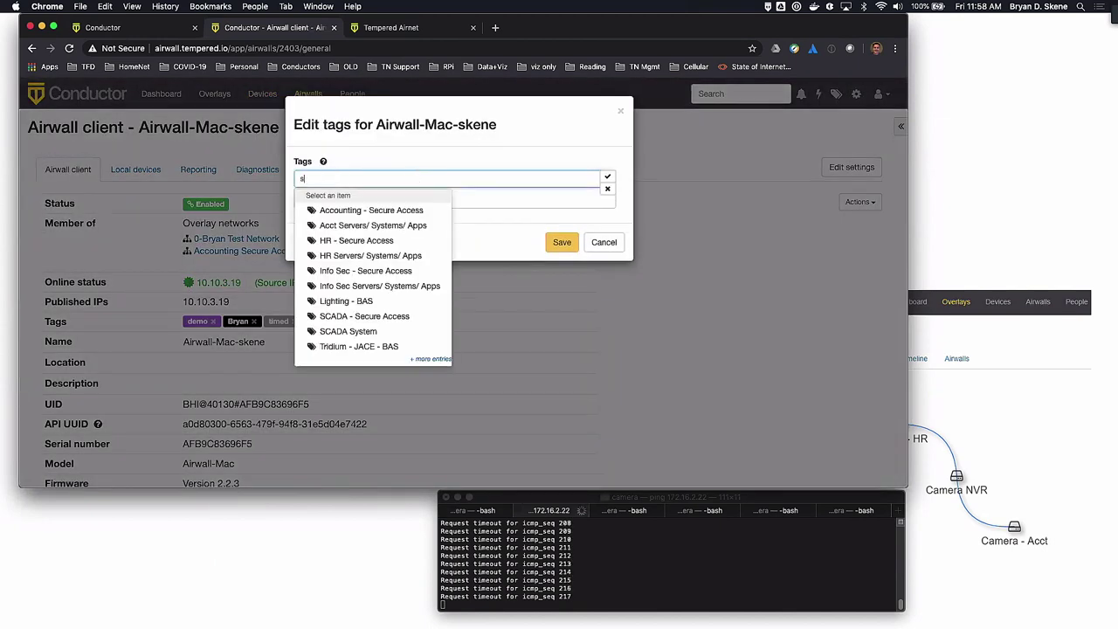
{"action": "left_click", "coordinate": [371, 212]}
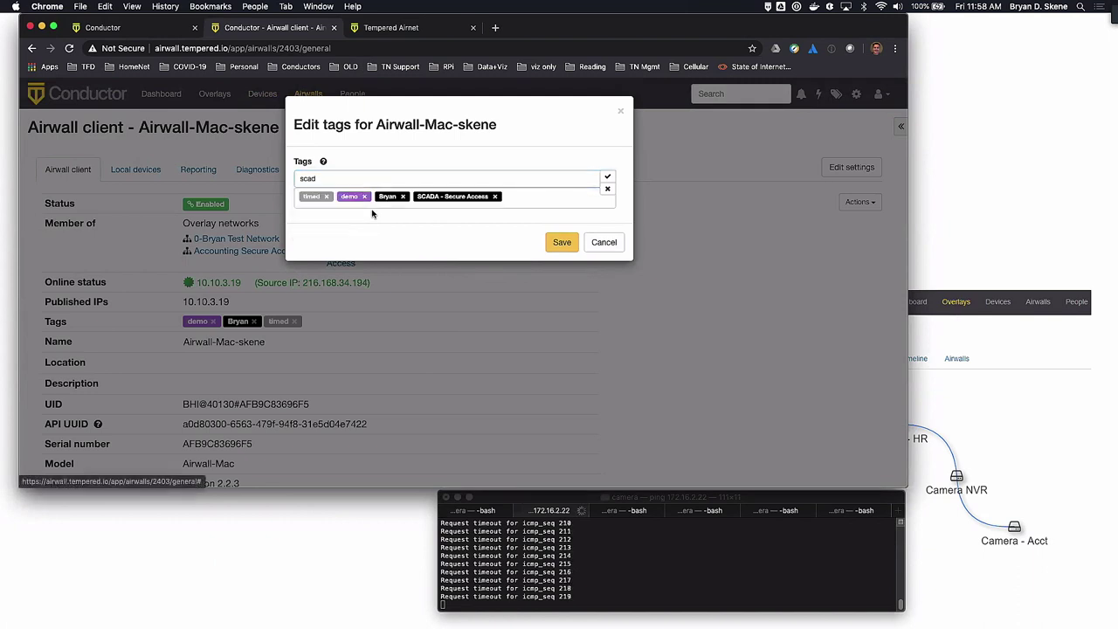
{"action": "left_click", "coordinate": [561, 242]}
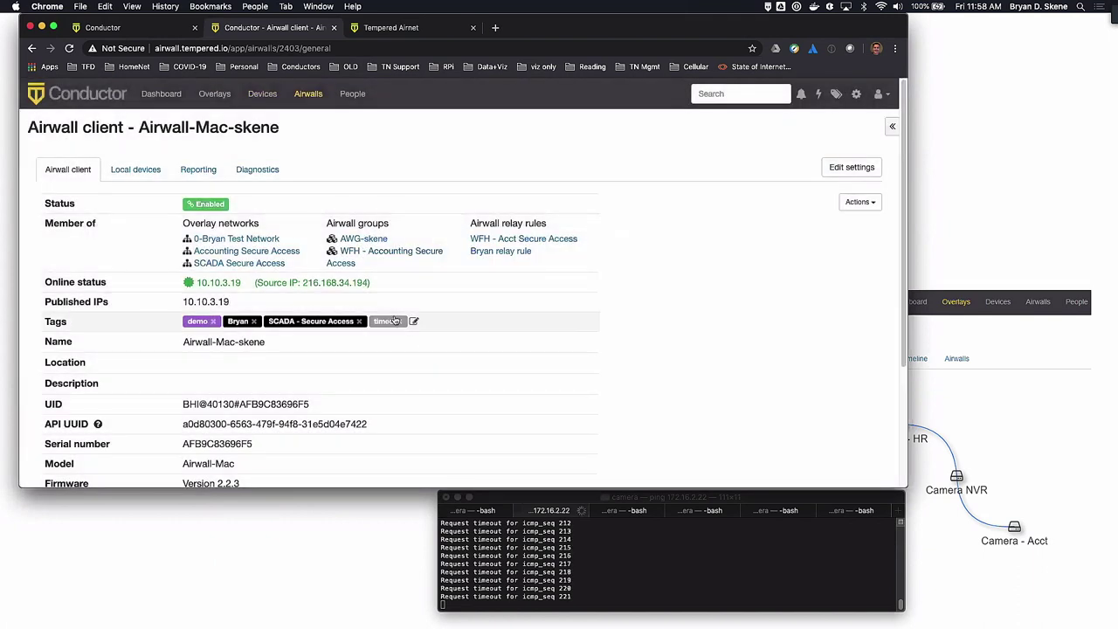
{"action": "left_click", "coordinate": [400, 321]}
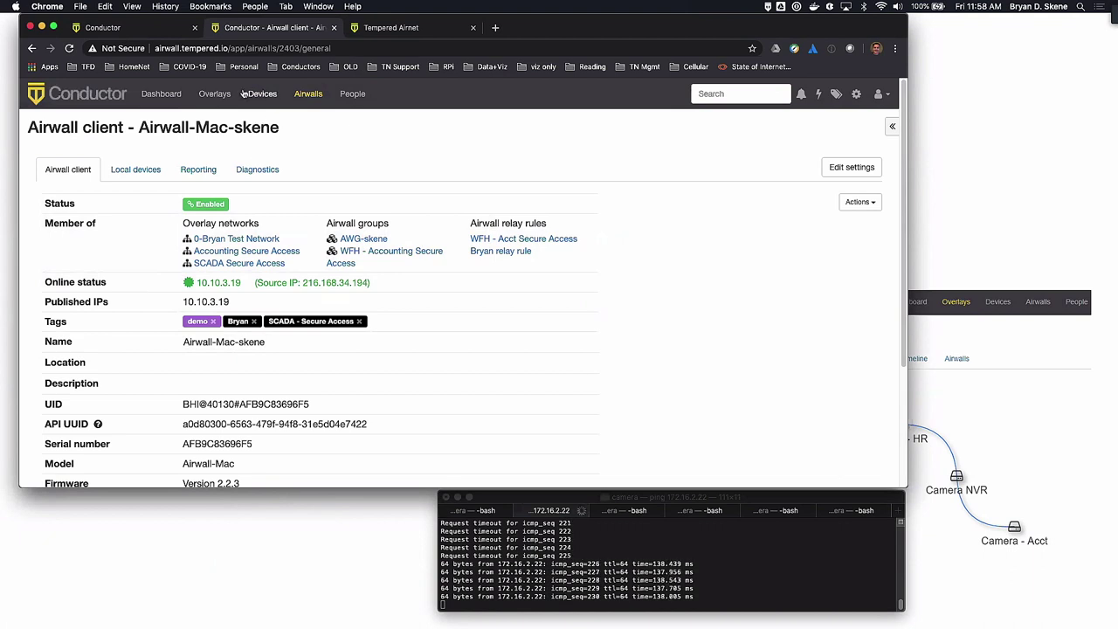
Open SCADA Secure Access, find Airwall-Mac-skene at 10.9.8.6 in its group, and view the graph
{"action": "left_click", "coordinate": [213, 94]}
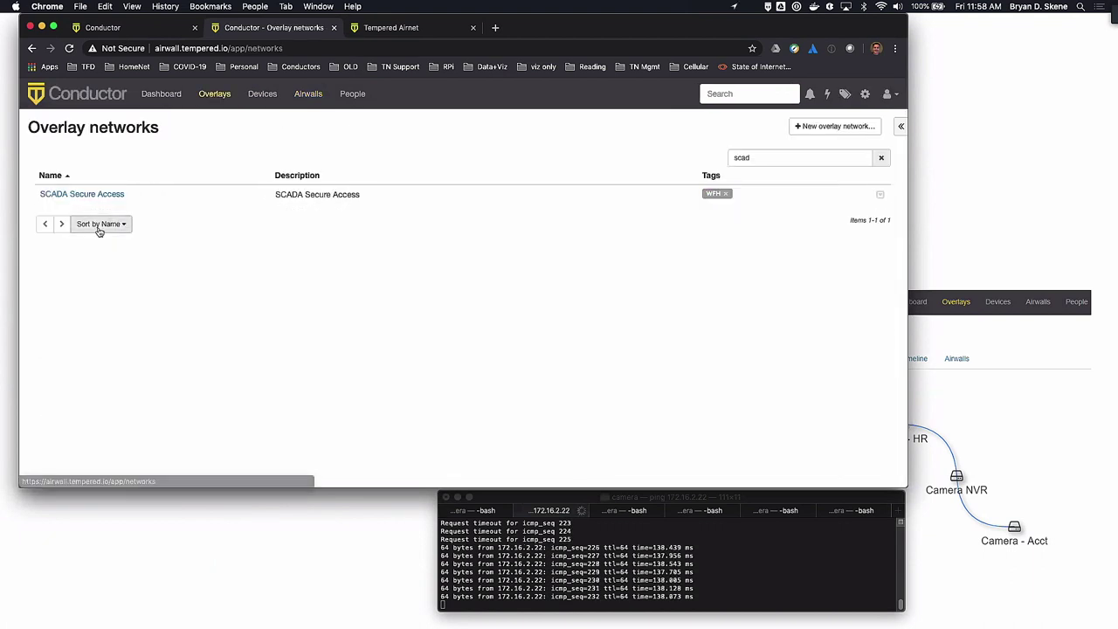
{"action": "left_click", "coordinate": [87, 194]}
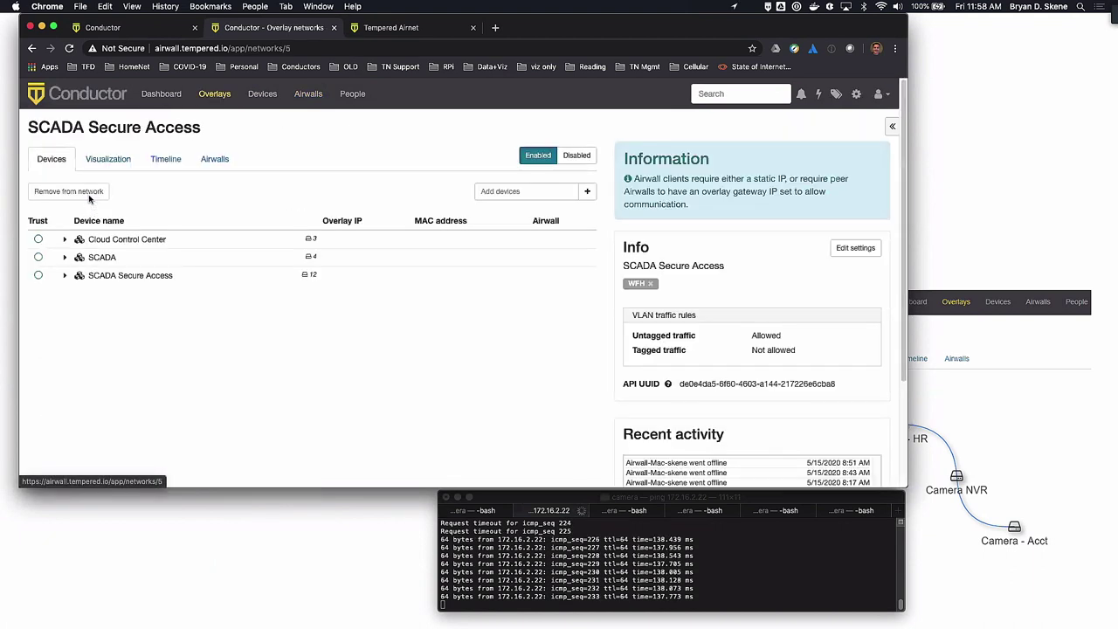
{"action": "left_click", "coordinate": [65, 275]}
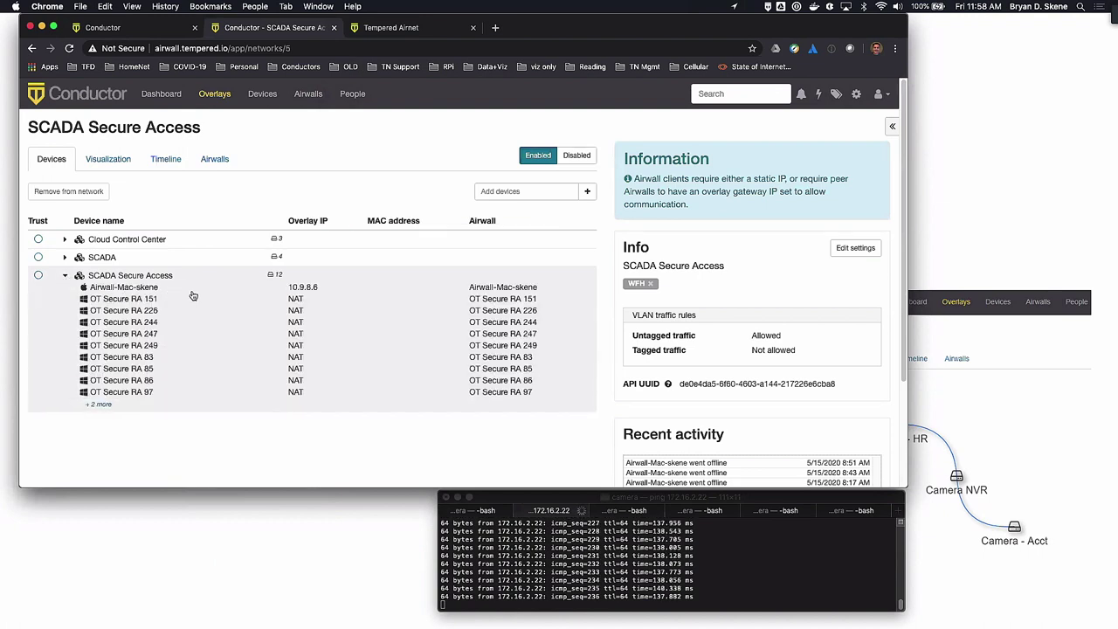
{"action": "left_click", "coordinate": [116, 160]}
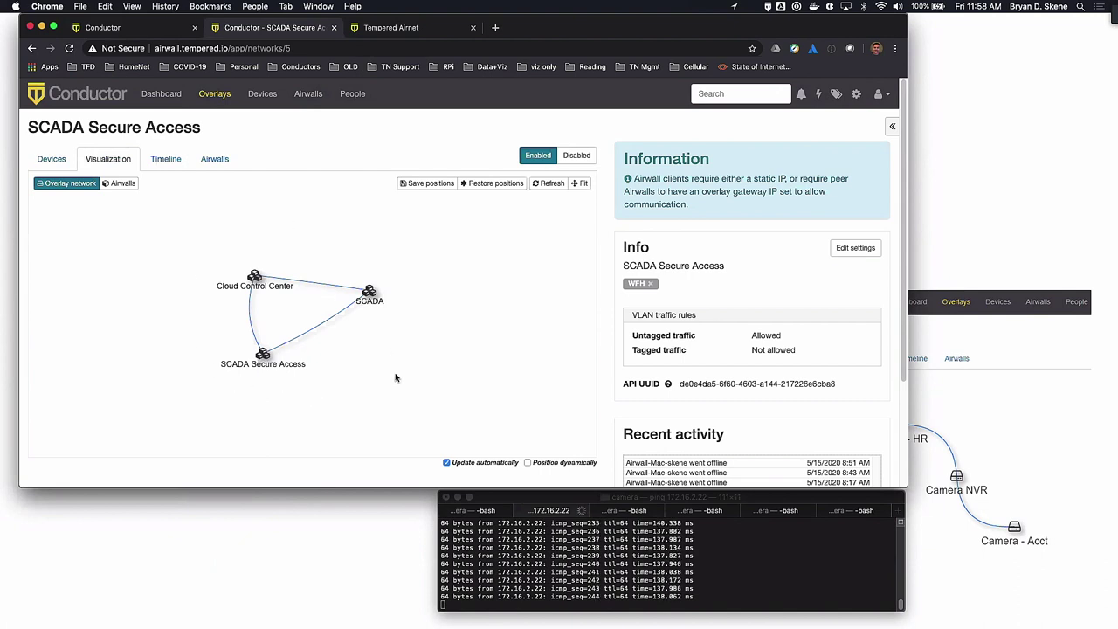
Open the SCADA Secure Access device group's match rules for editing
{"action": "left_click", "coordinate": [308, 95]}
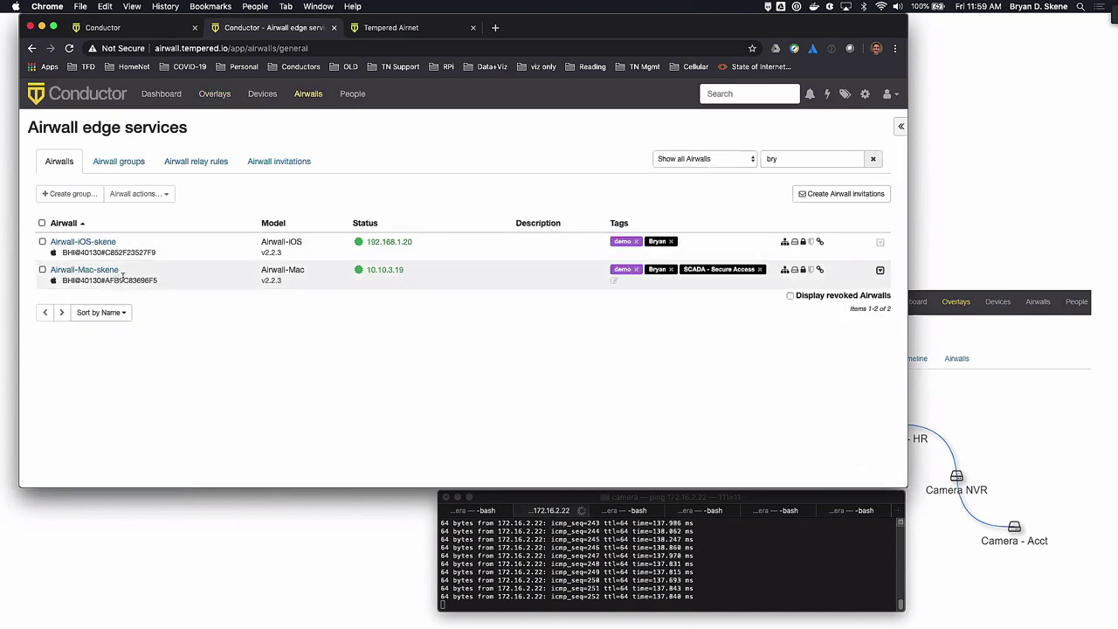
{"action": "left_click", "coordinate": [262, 96]}
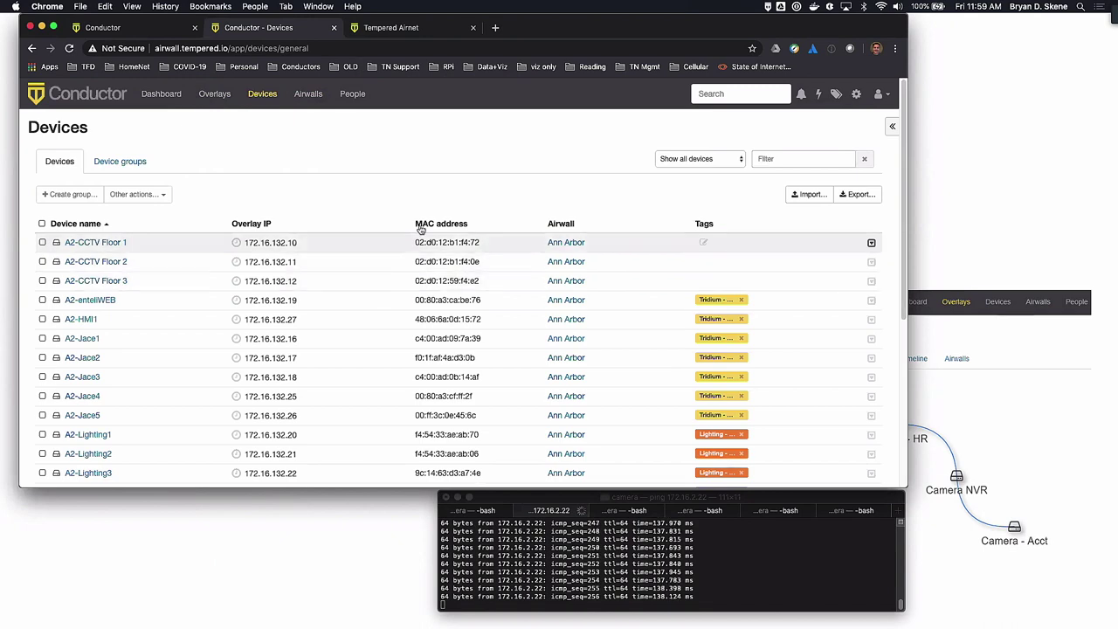
{"action": "left_click", "coordinate": [126, 160]}
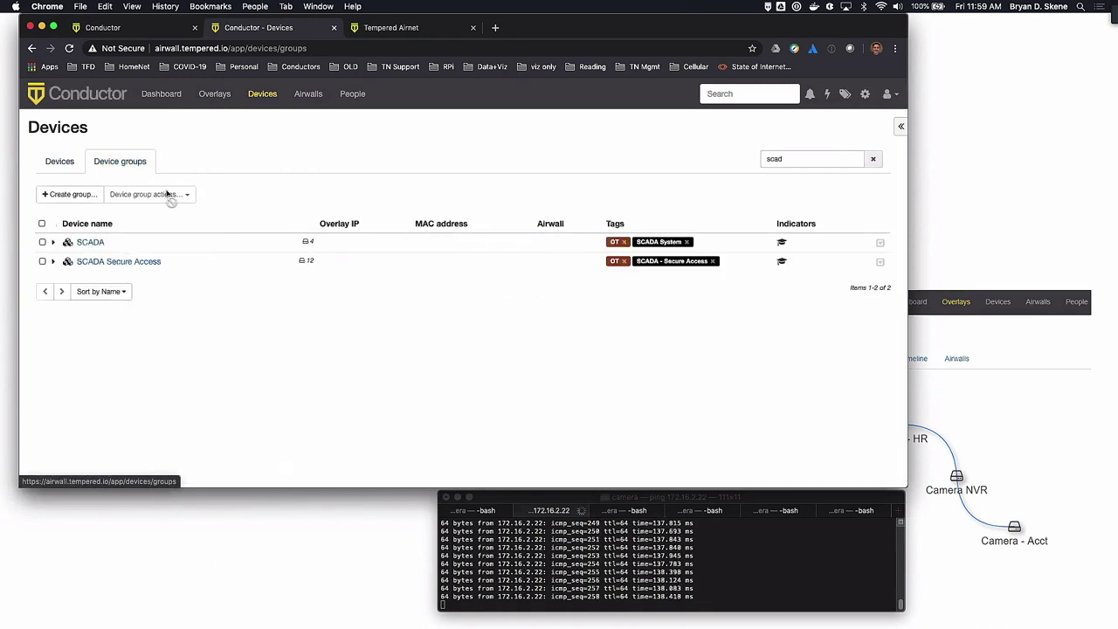
{"action": "left_click", "coordinate": [152, 263]}
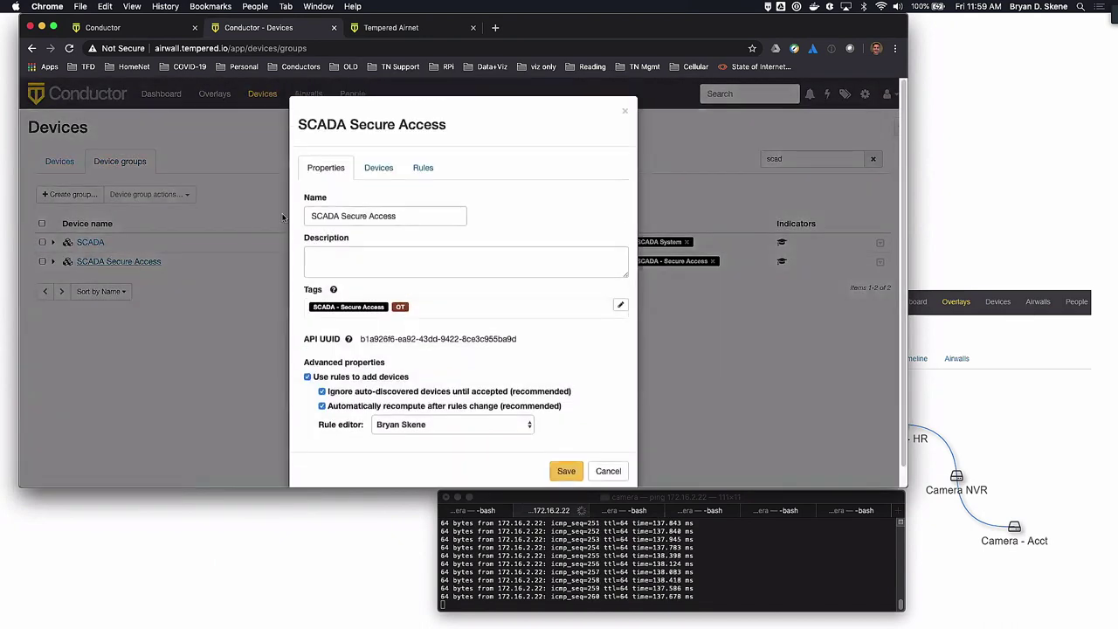
{"action": "left_click", "coordinate": [423, 169]}
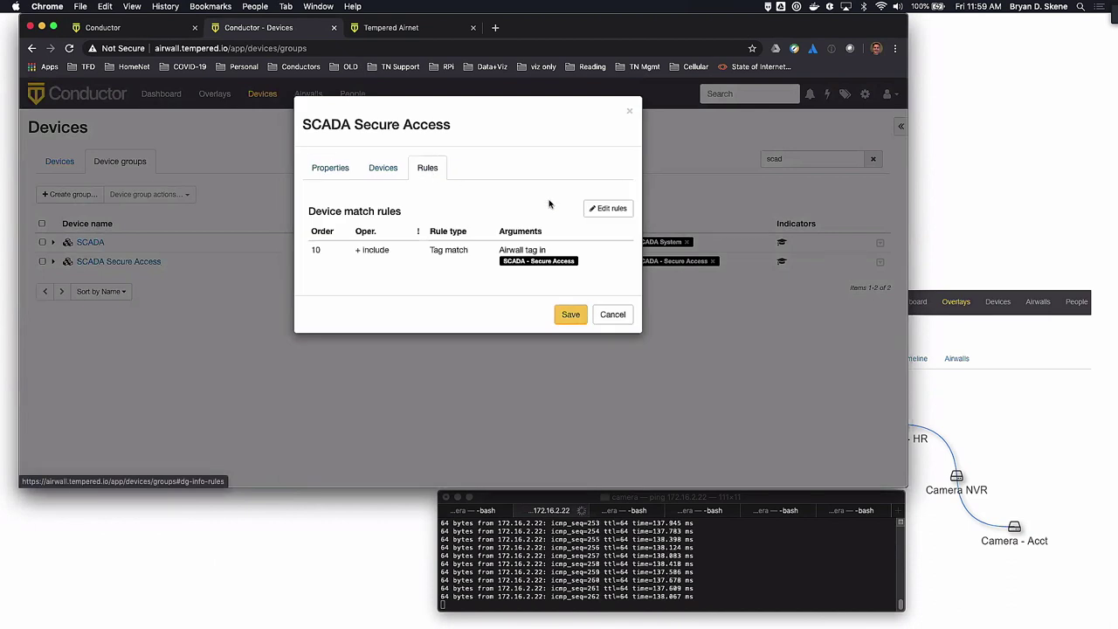
{"action": "left_click", "coordinate": [600, 210]}
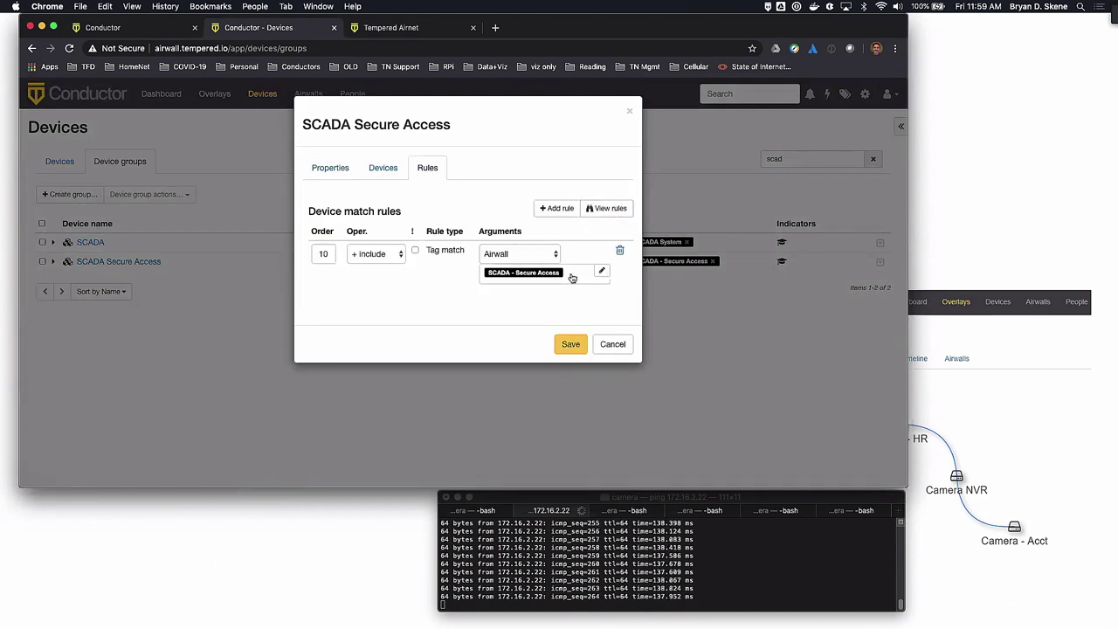
Add the 'timed' tag to the group's tag-match rule and save it
{"action": "left_click", "coordinate": [574, 274]}
{"action": "type", "text": "tim"}
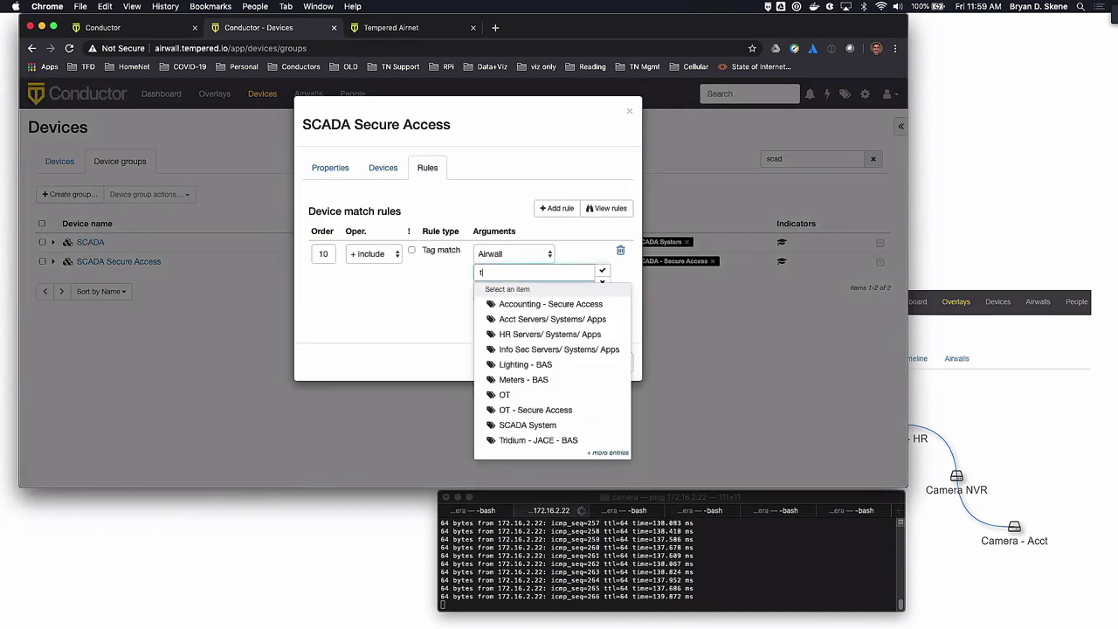
{"action": "left_click", "coordinate": [544, 303]}
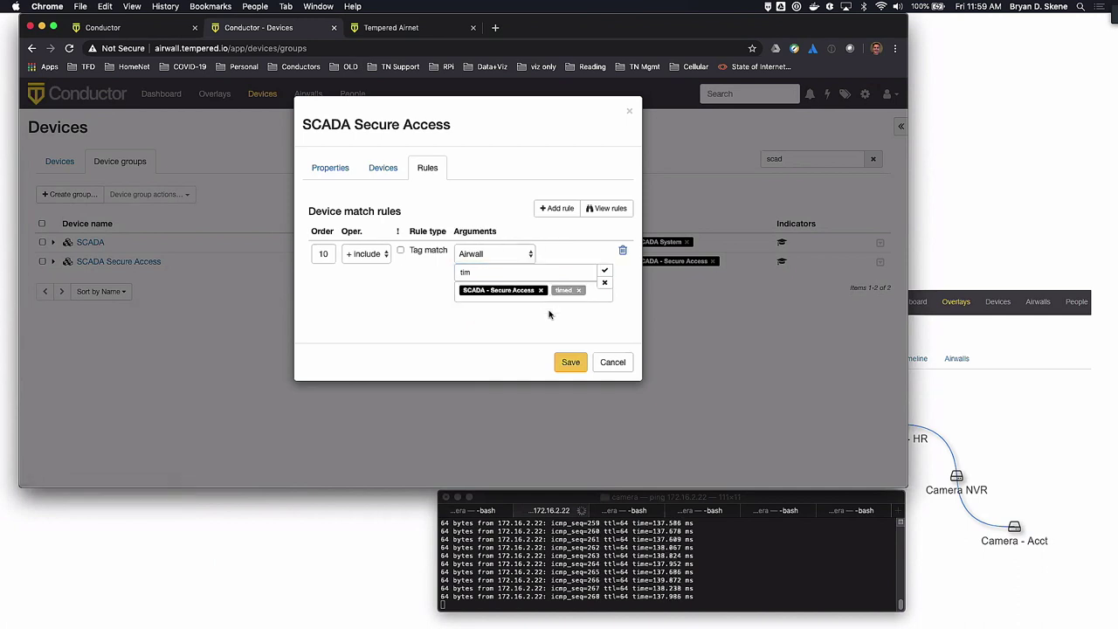
{"action": "left_click", "coordinate": [569, 362]}
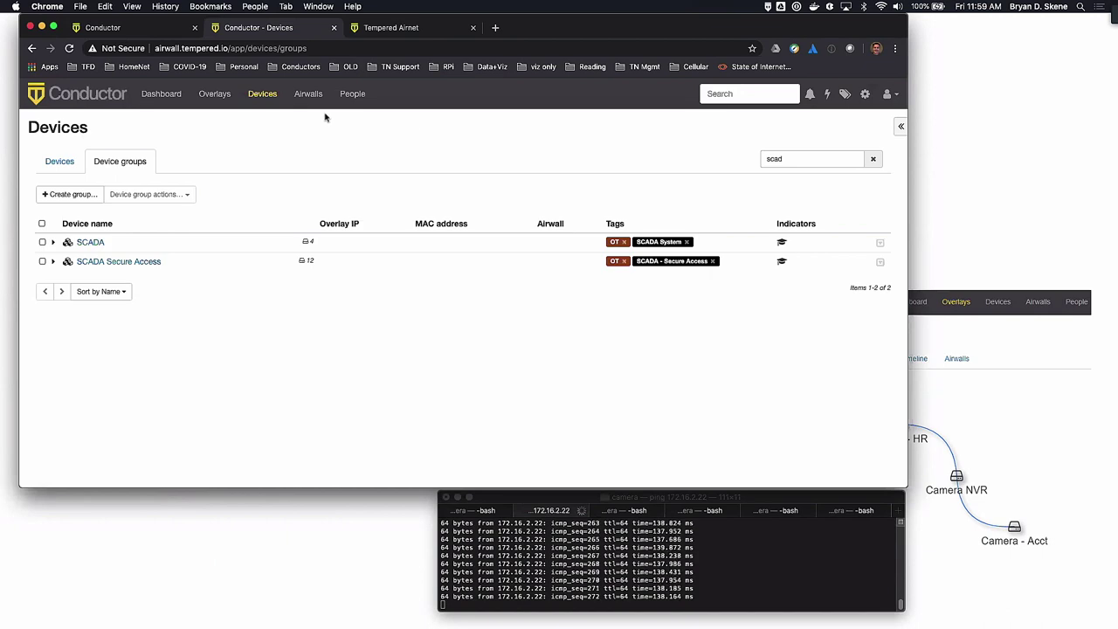
Remove the SCADA - Secure Access tag from Airwall-Mac-skene
{"action": "left_click", "coordinate": [307, 94]}
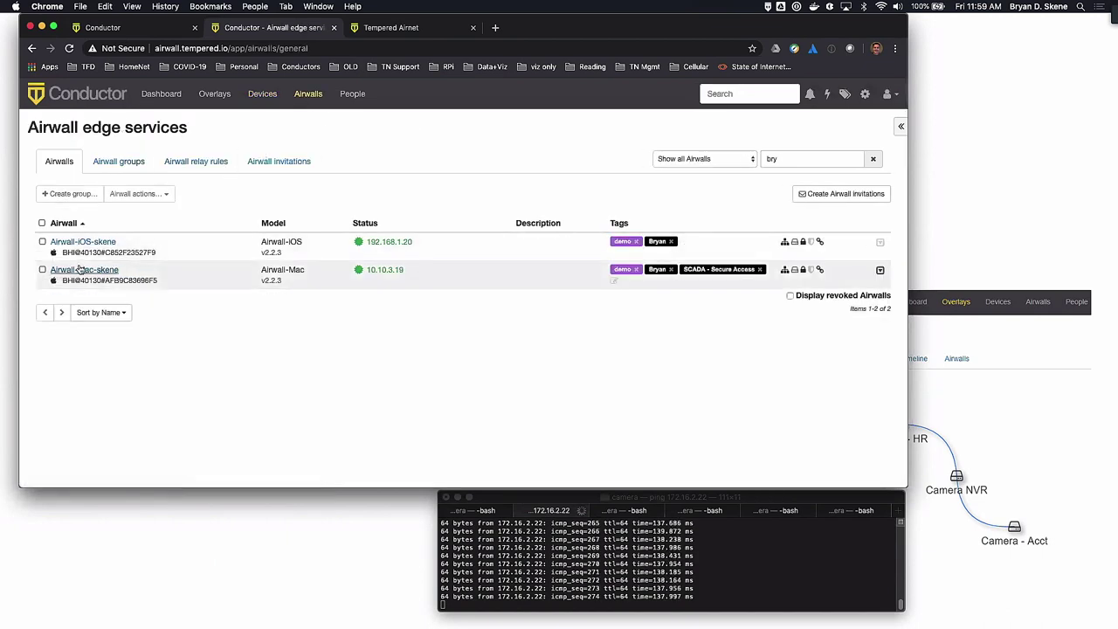
{"action": "left_click", "coordinate": [84, 269]}
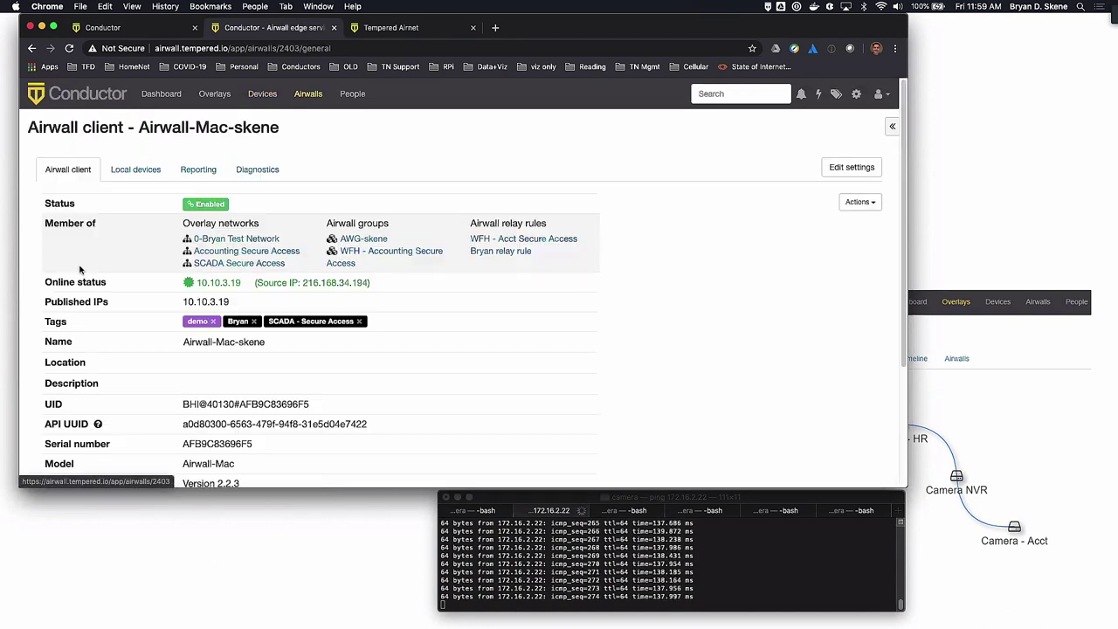
{"action": "left_click", "coordinate": [359, 321]}
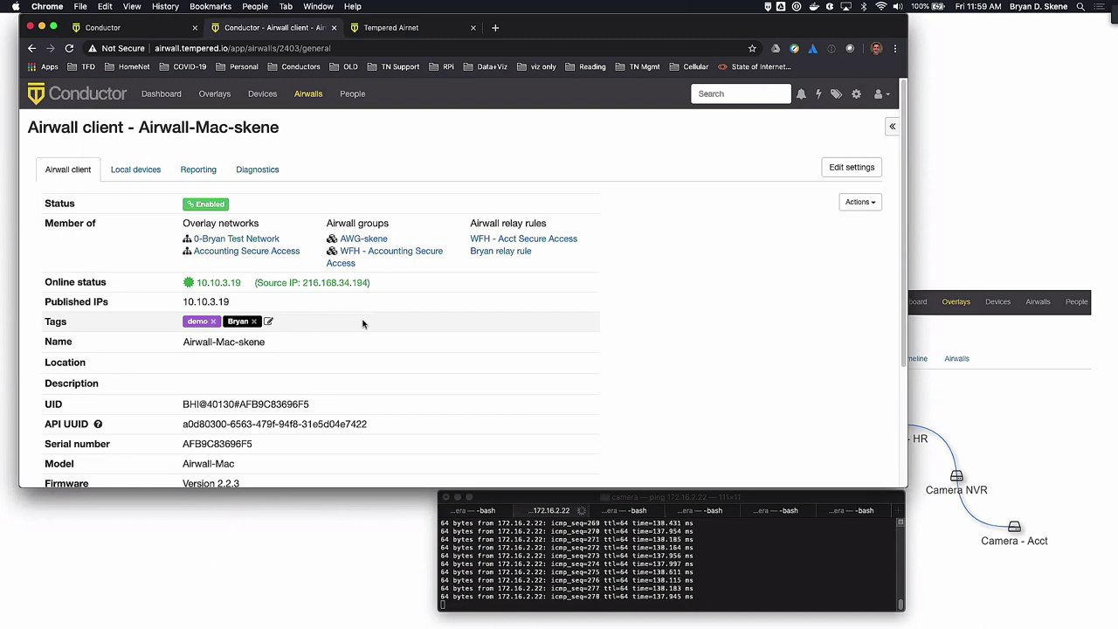
Add the 'timed' tag to Airwall-Mac-skene and save its tags
{"action": "left_click", "coordinate": [269, 323]}
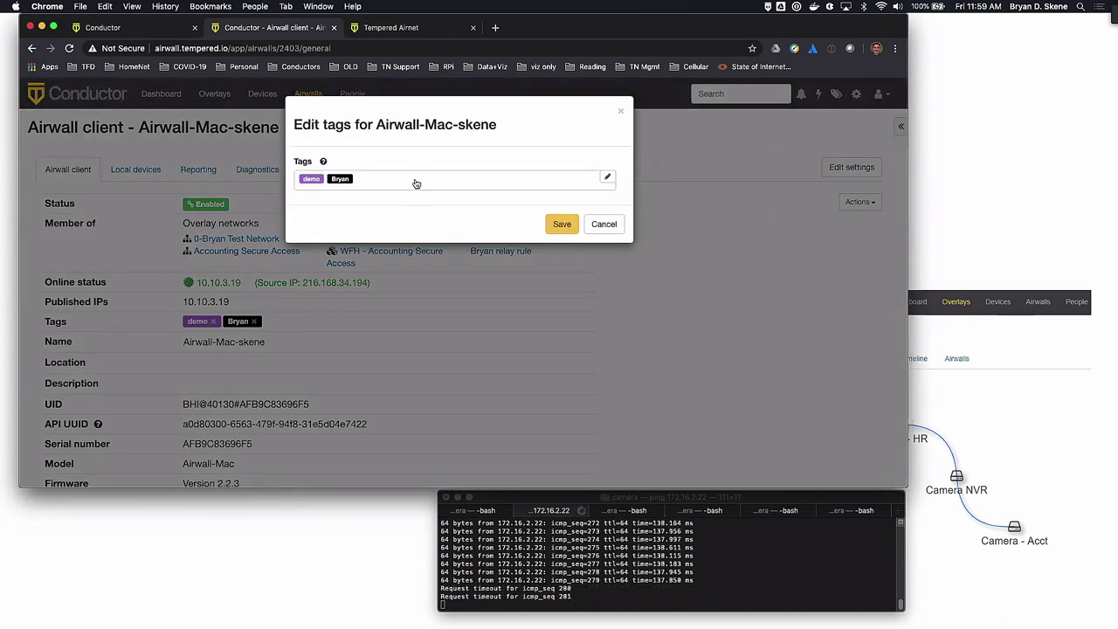
{"action": "left_click", "coordinate": [415, 179]}
{"action": "type", "text": "timed"}
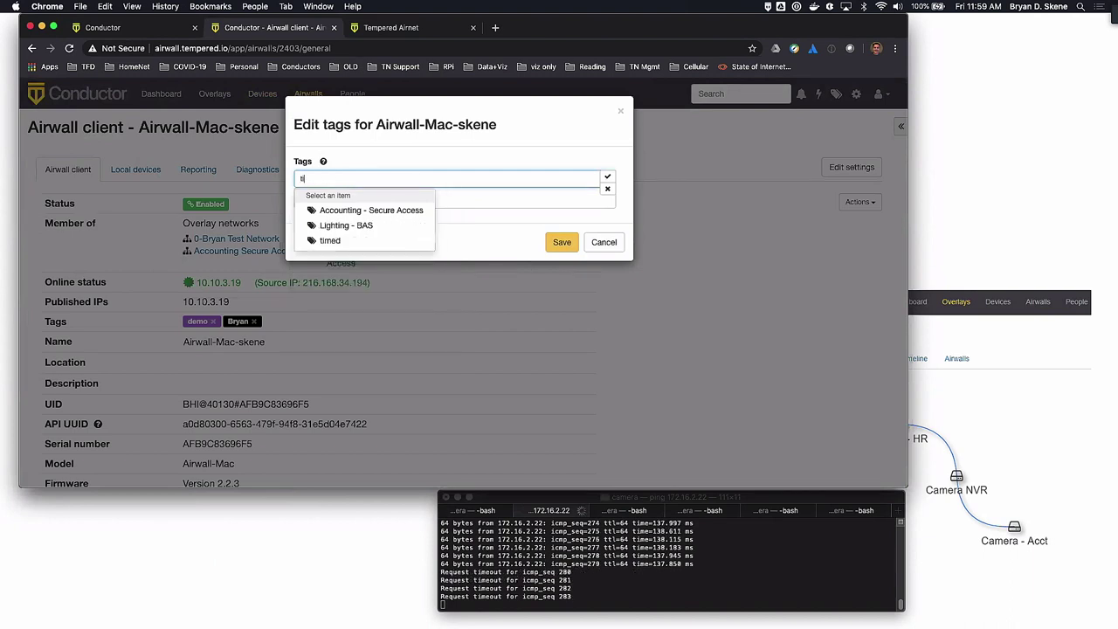
{"action": "left_click", "coordinate": [370, 211]}
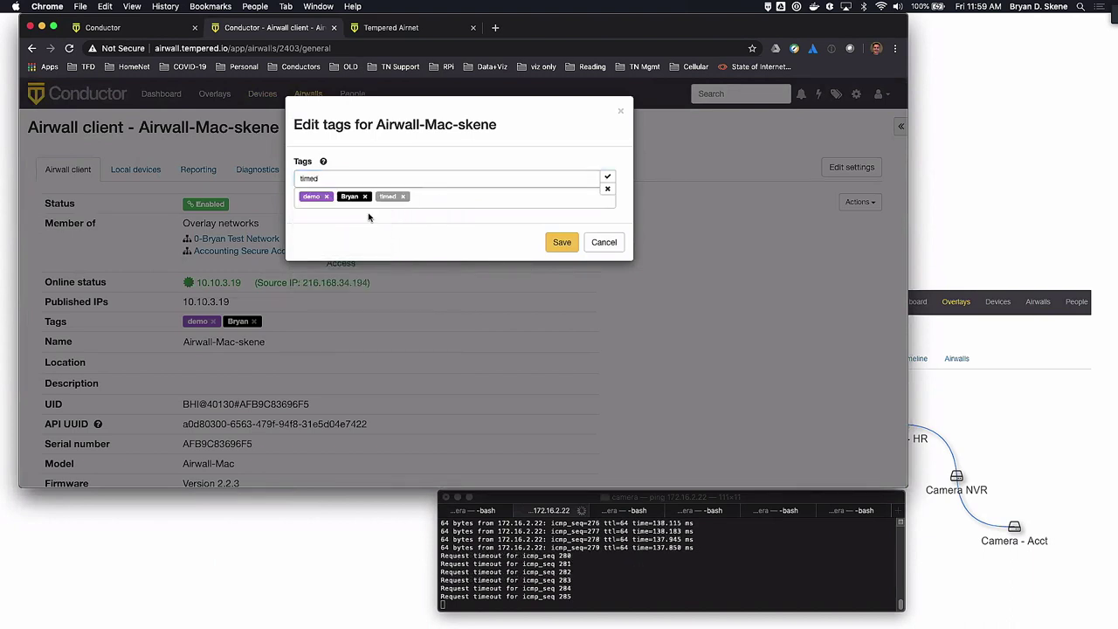
{"action": "left_click", "coordinate": [564, 244]}
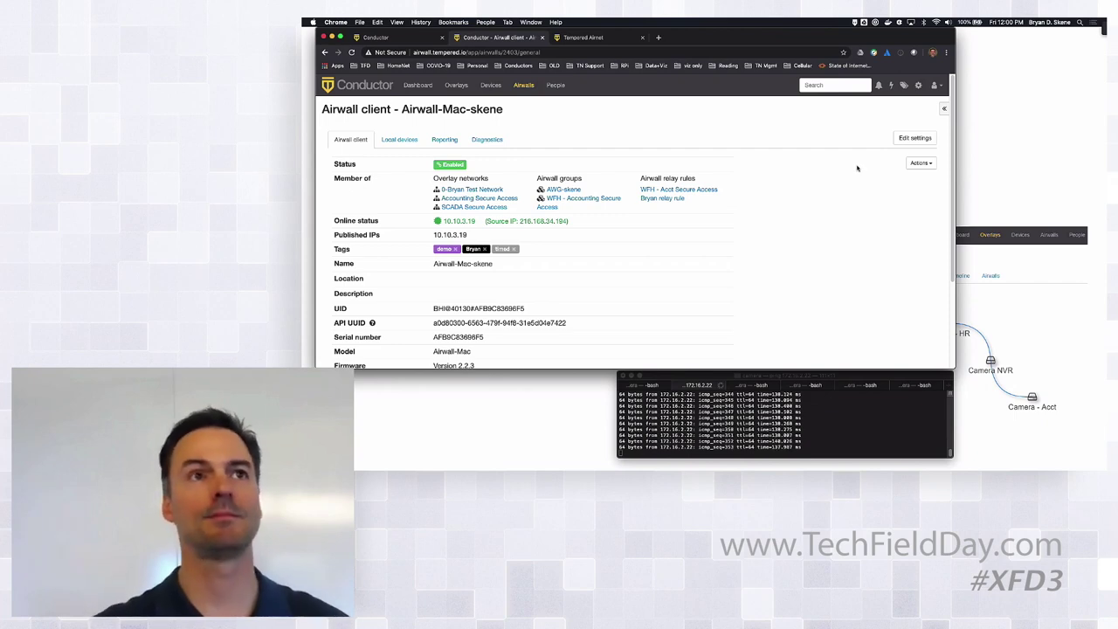
Open the timed tag's details dialog, check its Expires value, and cancel out
{"action": "mouse_move", "coordinate": [607, 253]}
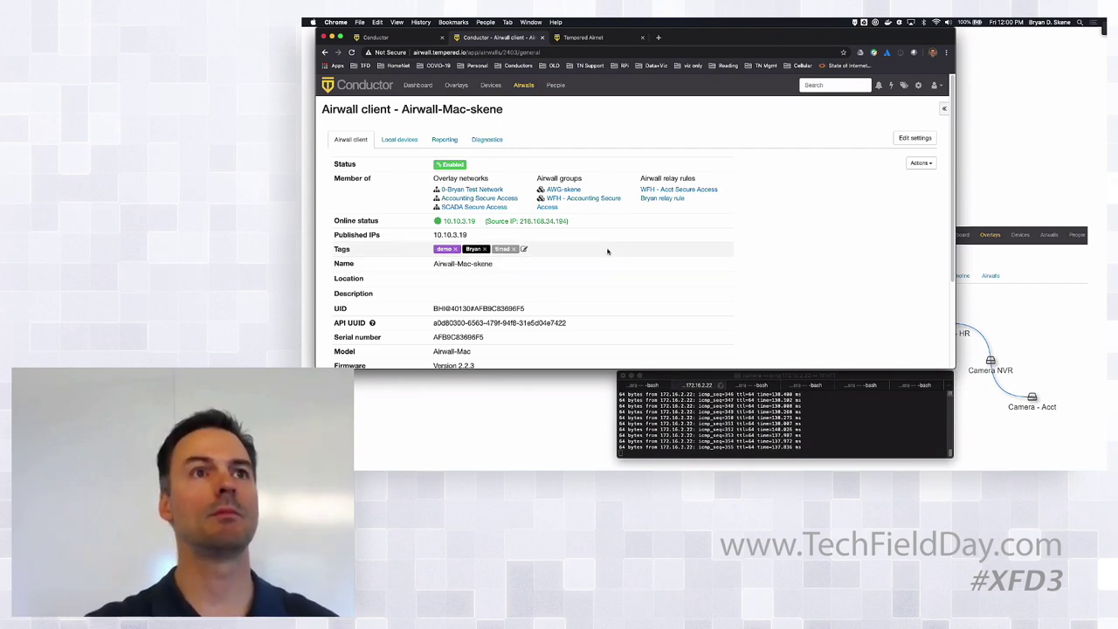
{"action": "left_click", "coordinate": [502, 249]}
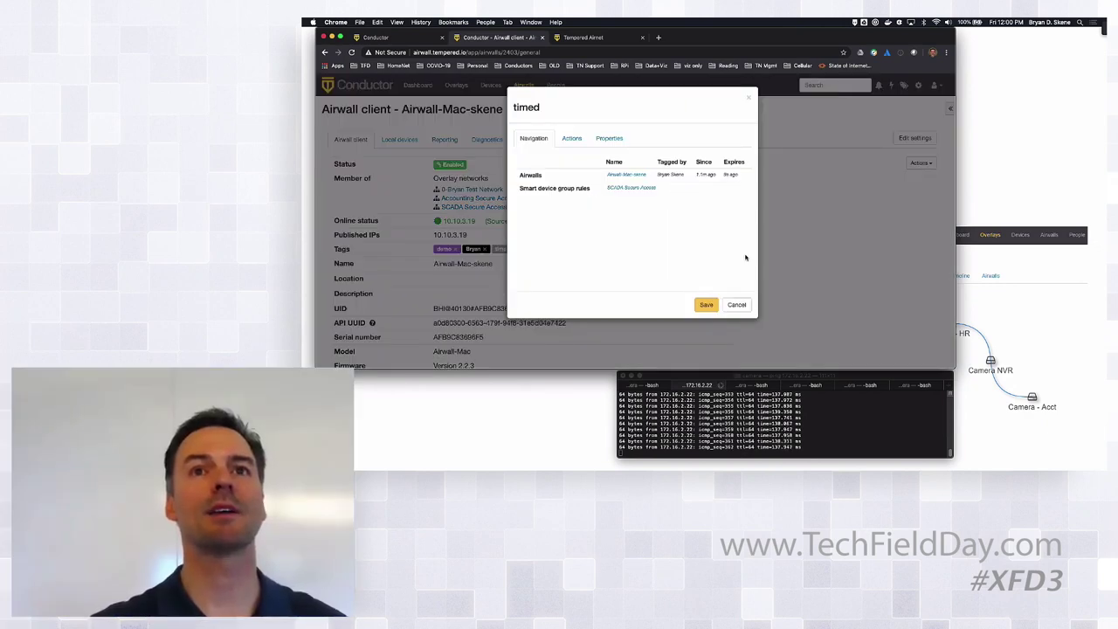
{"action": "left_click", "coordinate": [736, 304]}
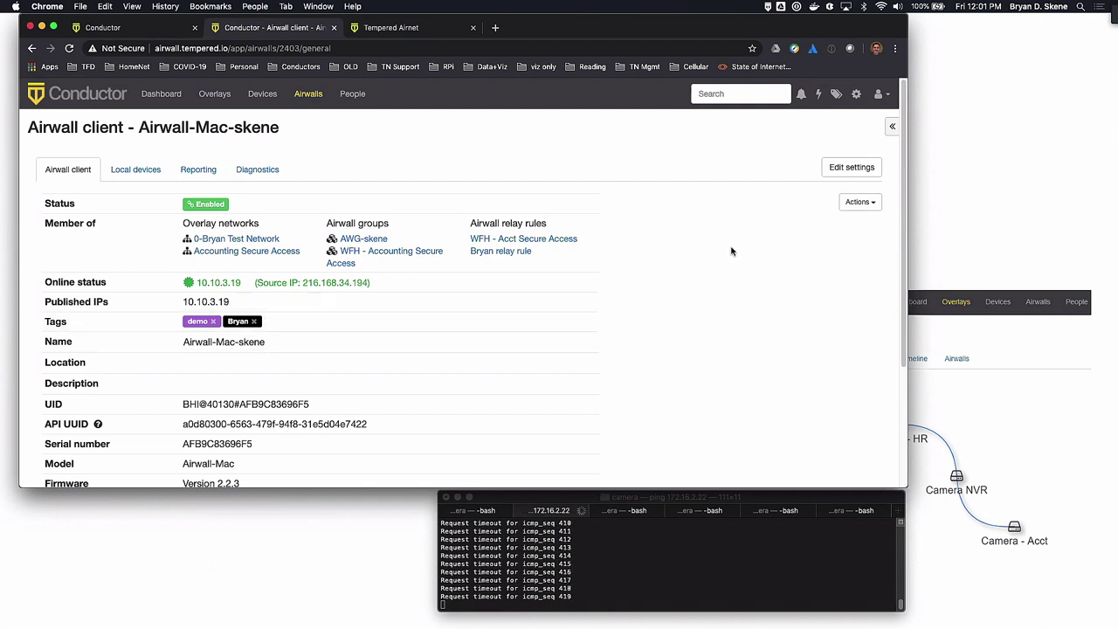
Turn on 'Require authenticated Airwall session' for Airwall-Mac-skene and update its settings
{"action": "left_click", "coordinate": [857, 171]}
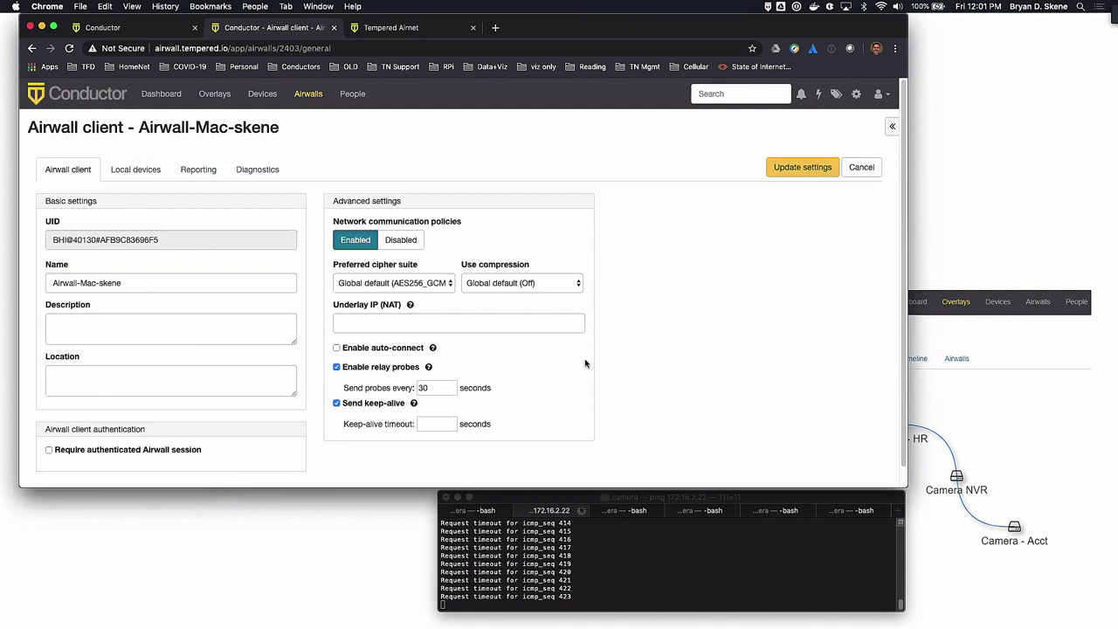
{"action": "scroll", "coordinate": [628, 371], "scroll_direction": "down", "scroll_amount": 1}
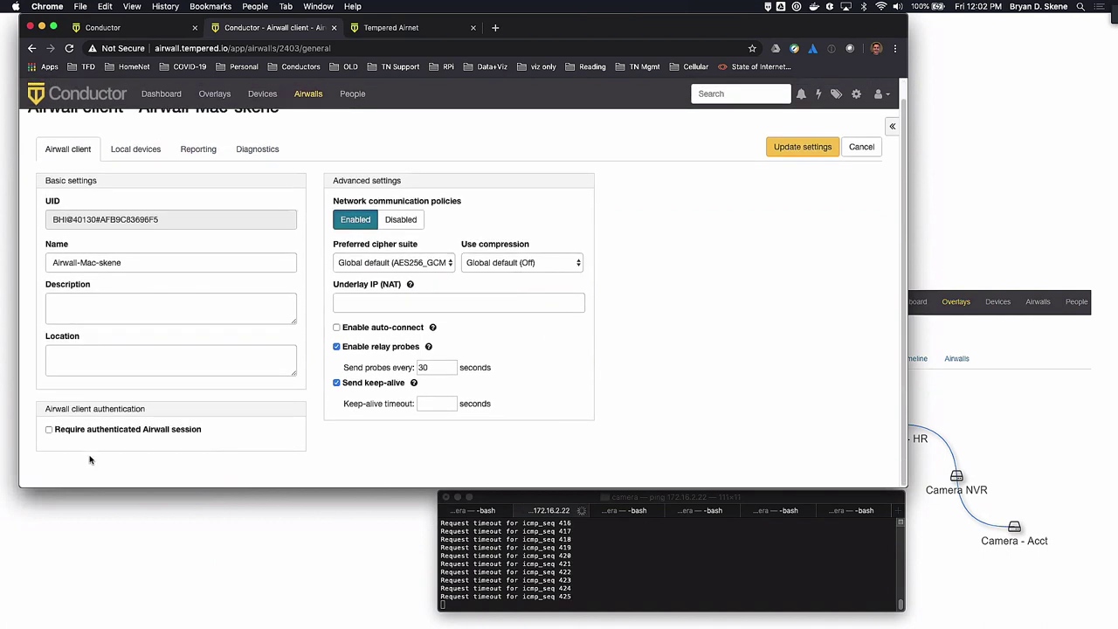
{"action": "left_click", "coordinate": [49, 429]}
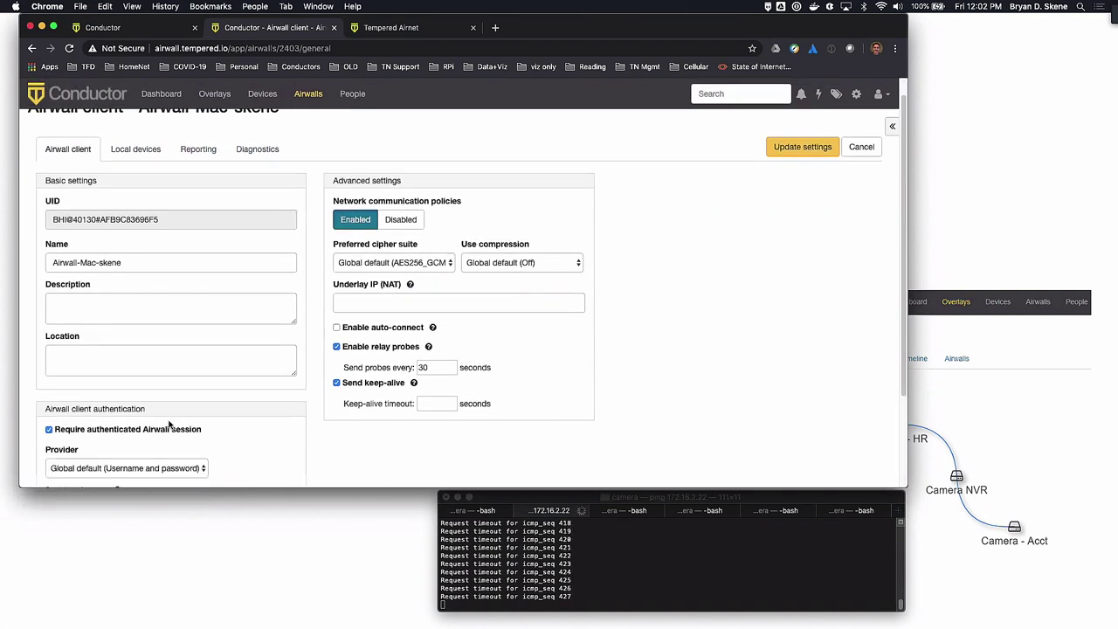
{"action": "scroll", "coordinate": [767, 421], "scroll_direction": "down", "scroll_amount": 5}
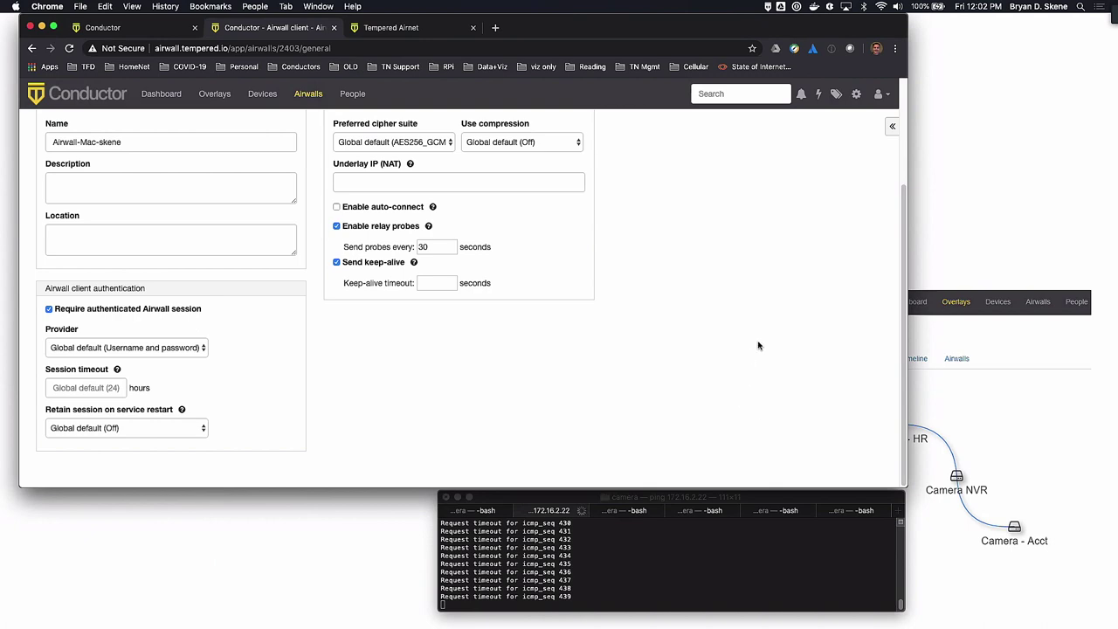
{"action": "scroll", "coordinate": [782, 297], "scroll_direction": "up", "scroll_amount": 4}
{"action": "left_click", "coordinate": [802, 166]}
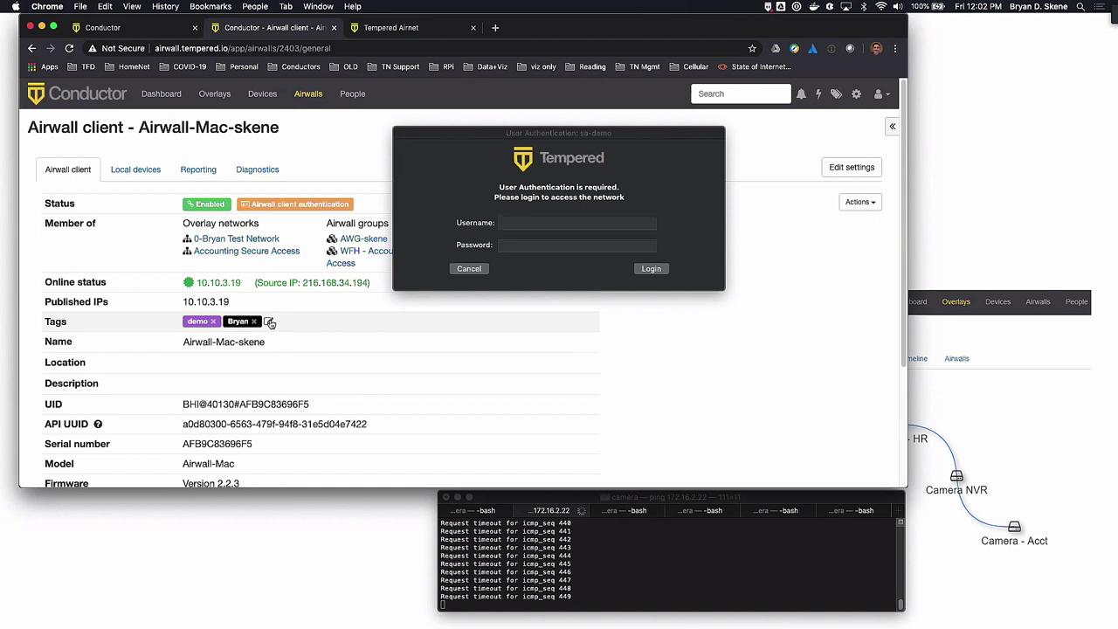
Add the 'SCADA - Secure Access' tag to Airwall-Mac-skene's tags
{"action": "left_click", "coordinate": [270, 323]}
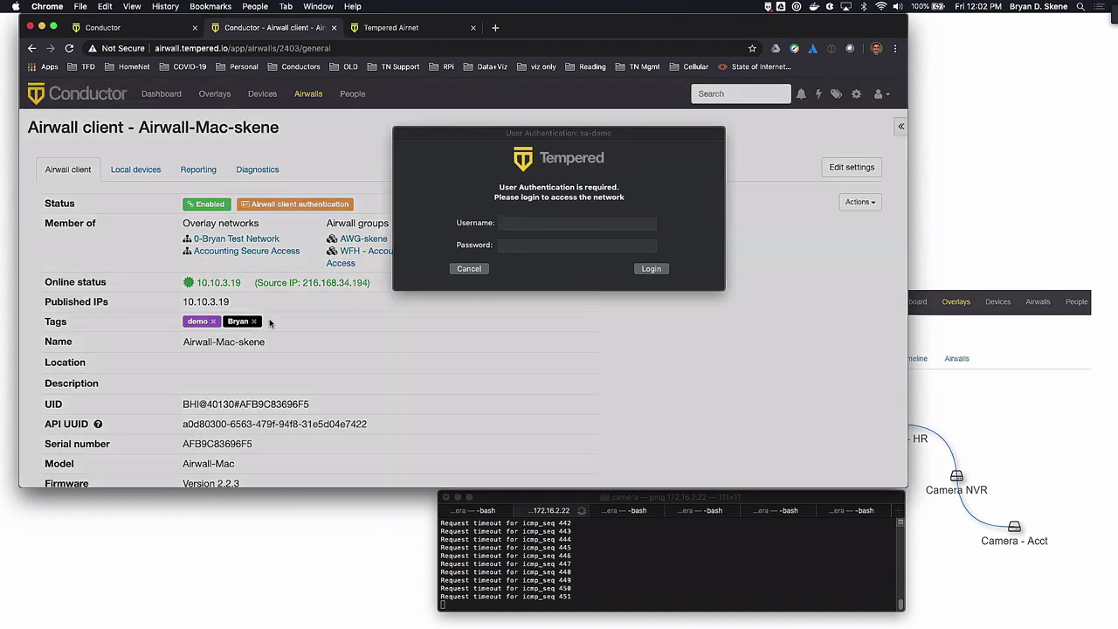
{"action": "left_click", "coordinate": [370, 181]}
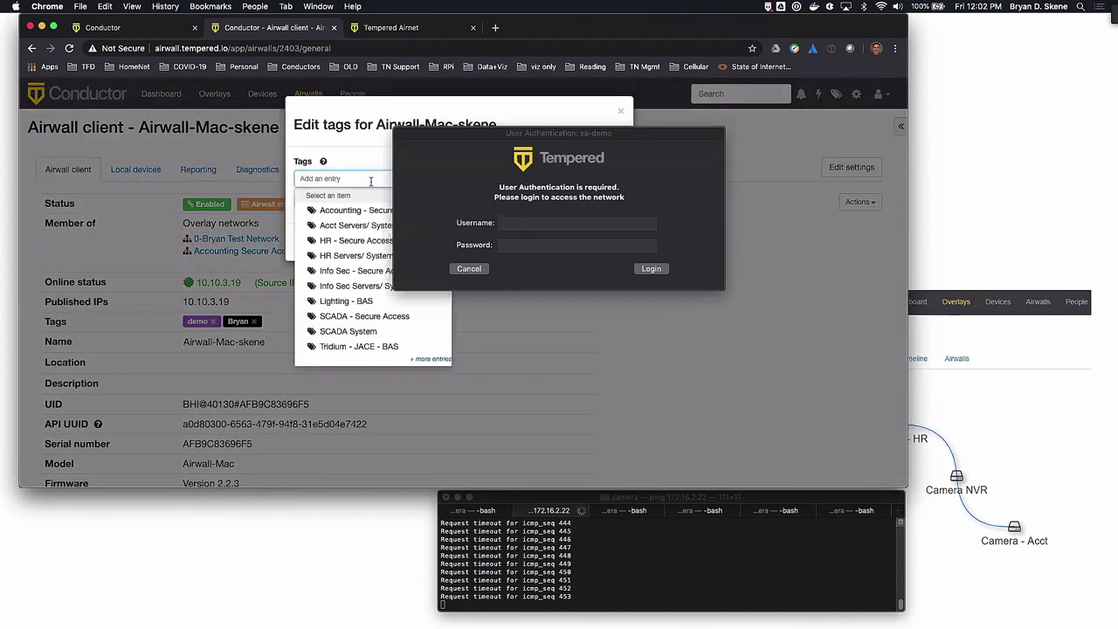
{"action": "type", "text": "scad"}
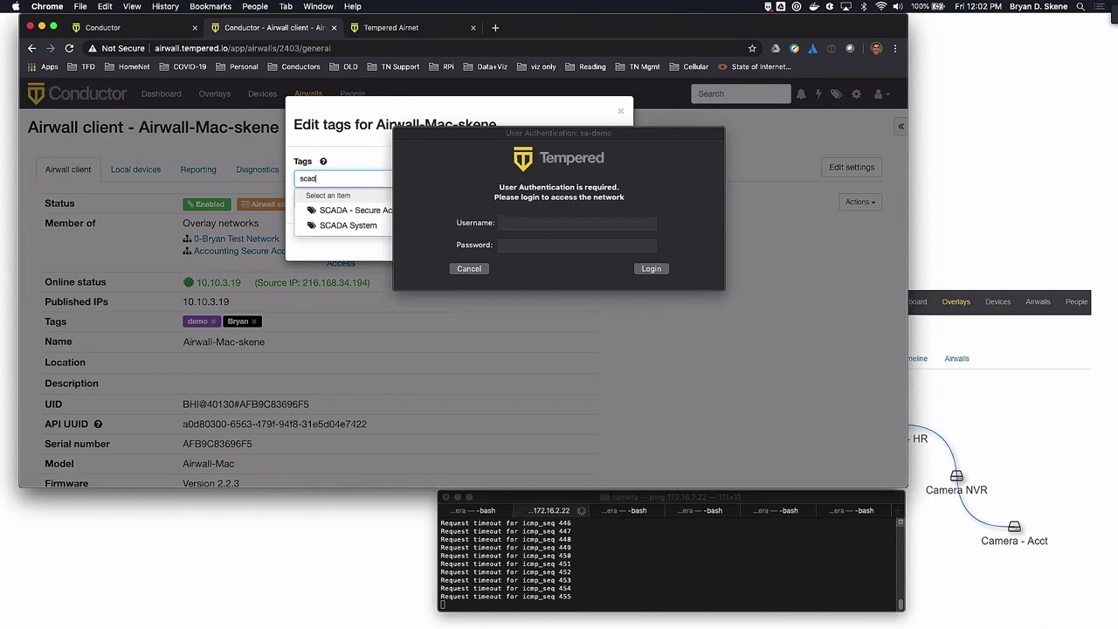
{"action": "left_click", "coordinate": [371, 212]}
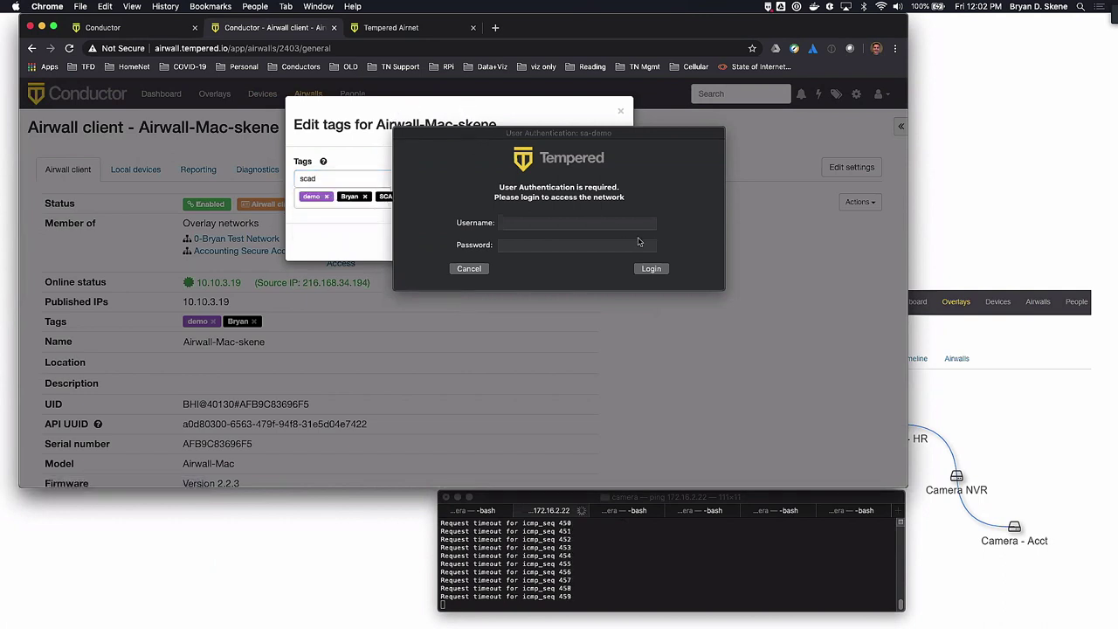
Sign in at the login prompt with the user's username and password, then save the tags
{"action": "left_click", "coordinate": [575, 224]}
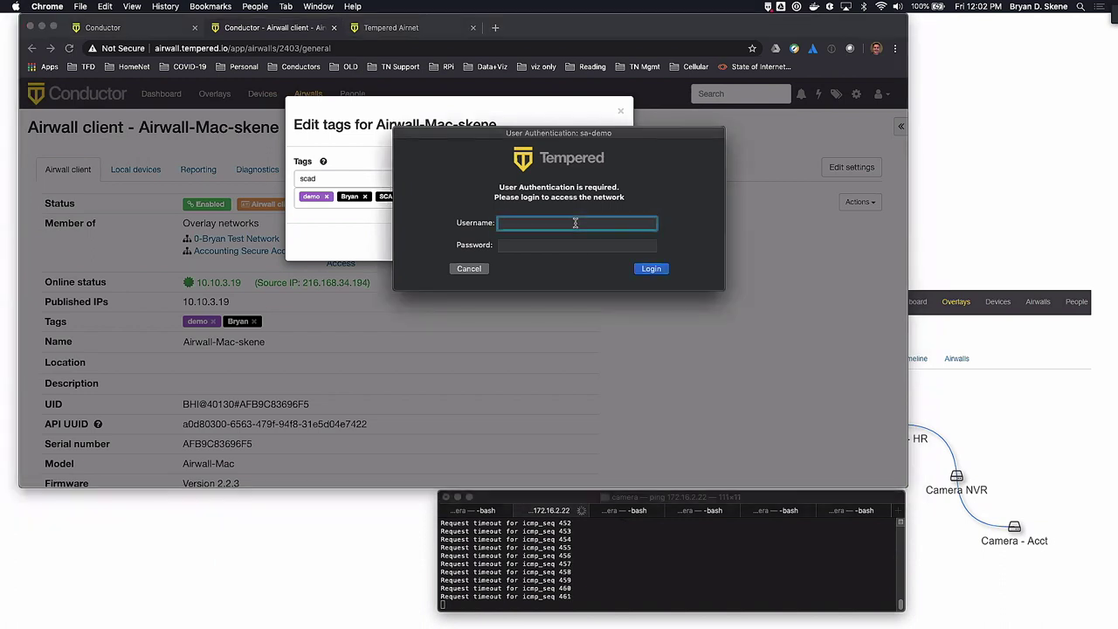
{"action": "key", "text": "Tab"}
{"action": "type", "text": "•••"}
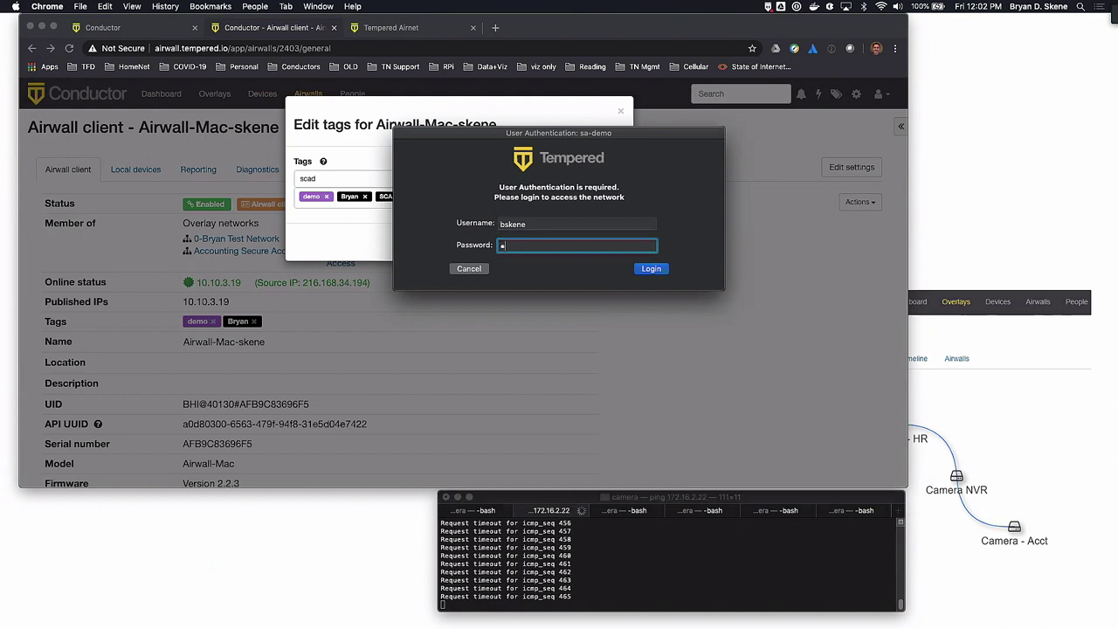
{"action": "type", "text": "•••••••••"}
{"action": "key", "text": "Return"}
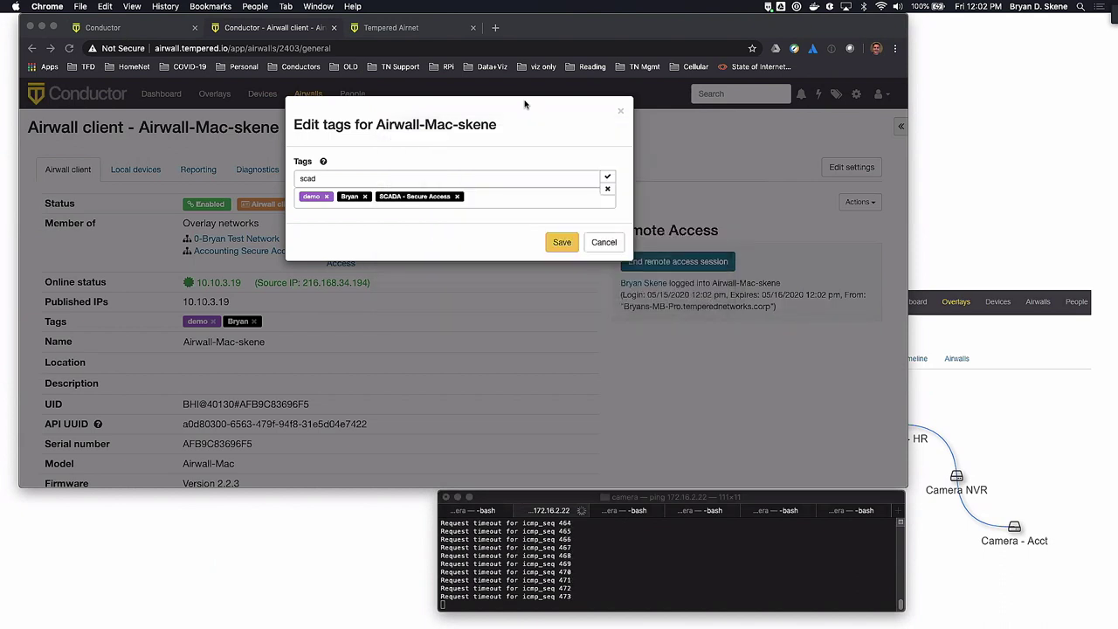
{"action": "left_click", "coordinate": [564, 242]}
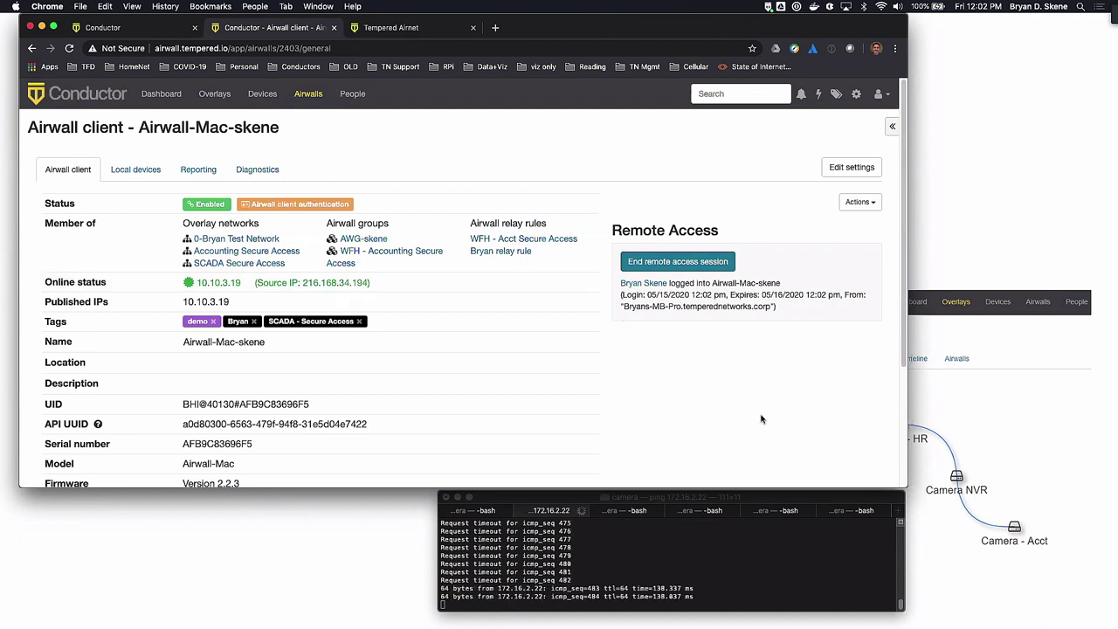
End Airwall-Mac-skene's remote access session, cancel the login prompt, and return to the Conductor Policy slides
{"action": "scroll", "coordinate": [761, 419], "scroll_direction": "down", "scroll_amount": 2}
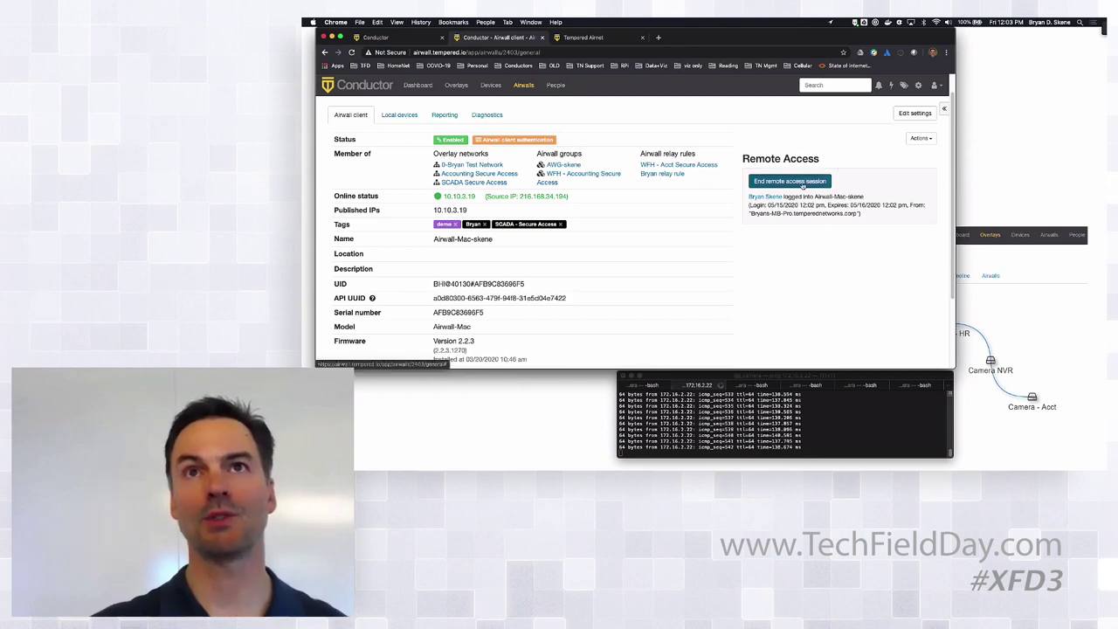
{"action": "left_click", "coordinate": [808, 181]}
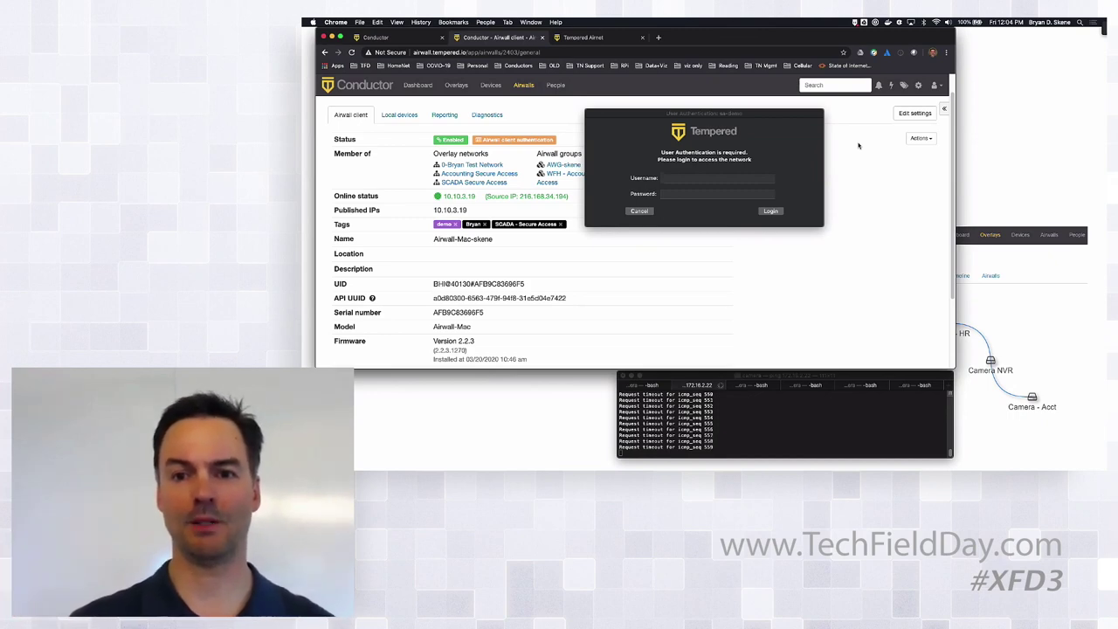
{"action": "left_click", "coordinate": [640, 211]}
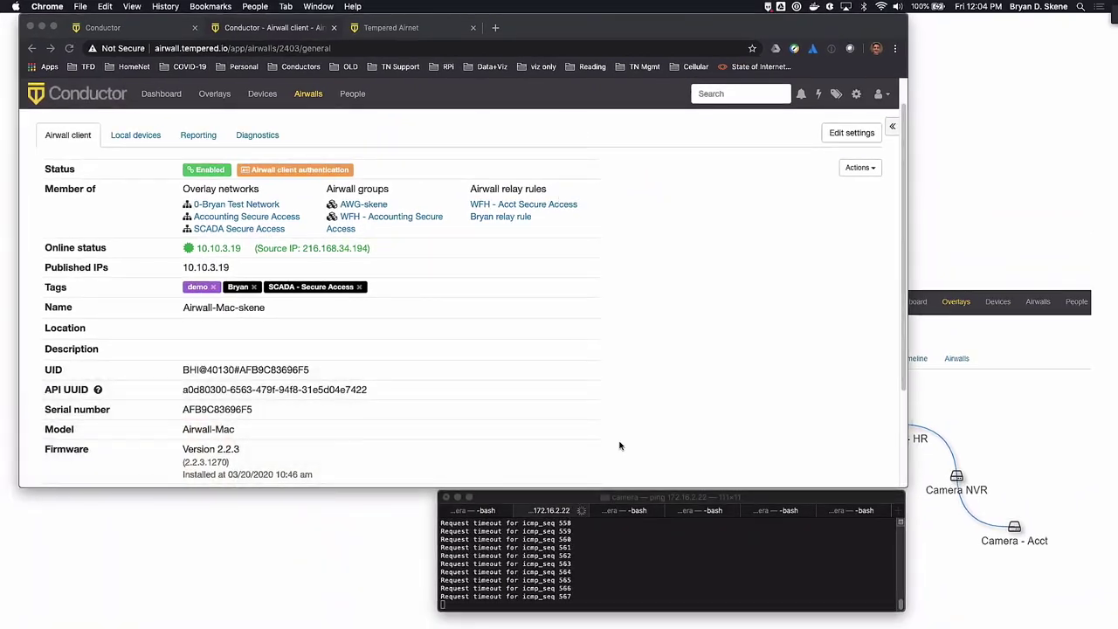
{"action": "left_click", "coordinate": [261, 568]}
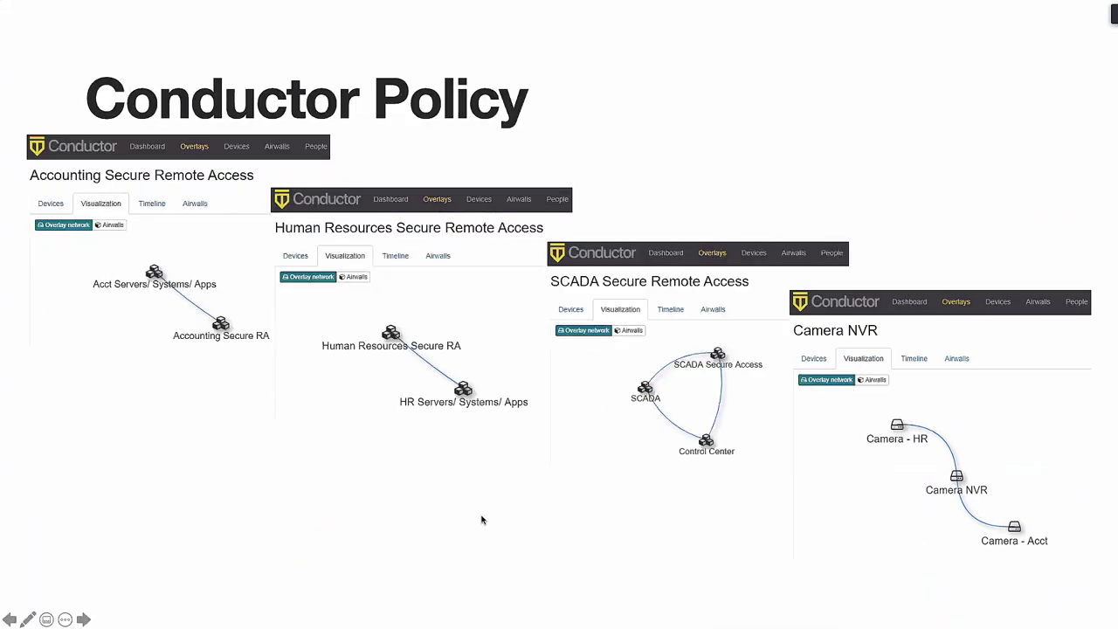